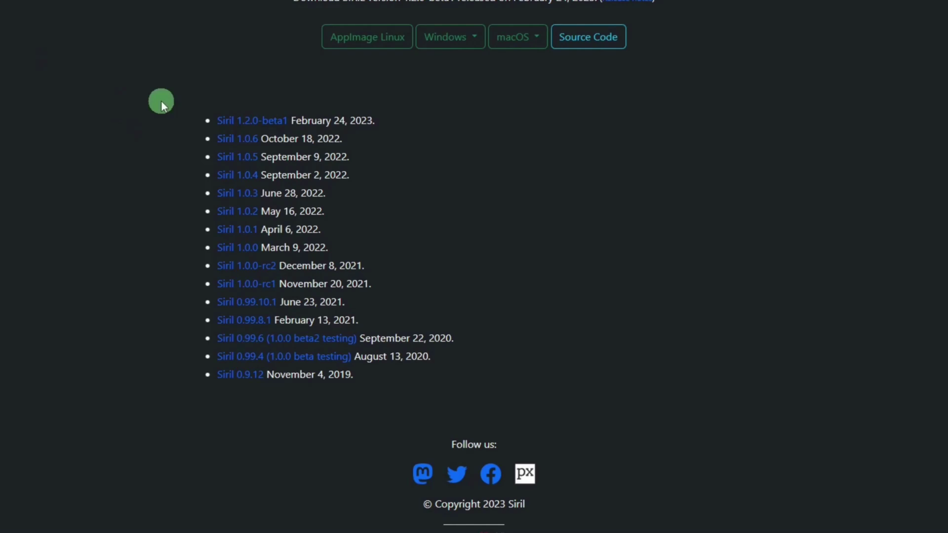
pyautogui.click(282, 122)
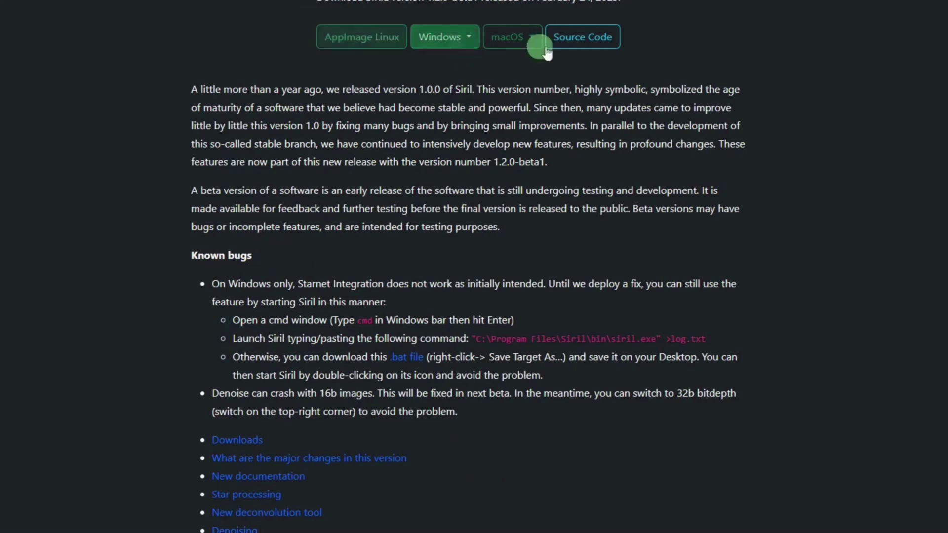
pyautogui.click(438, 36)
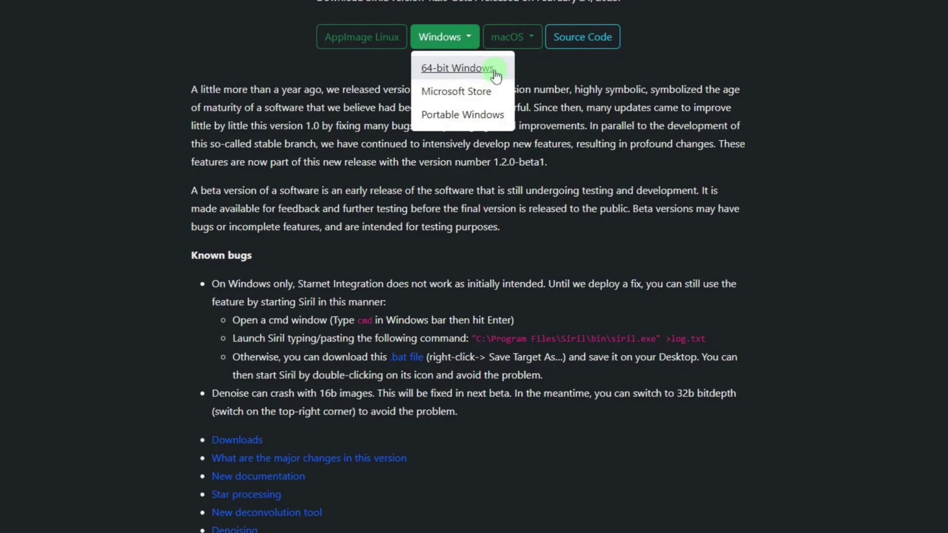
pyautogui.click(562, 149)
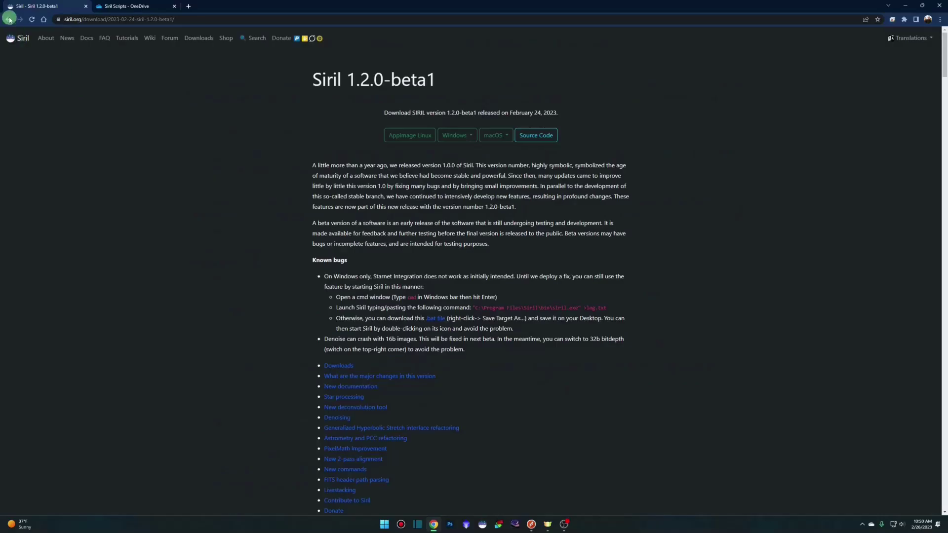
pyautogui.click(9, 20)
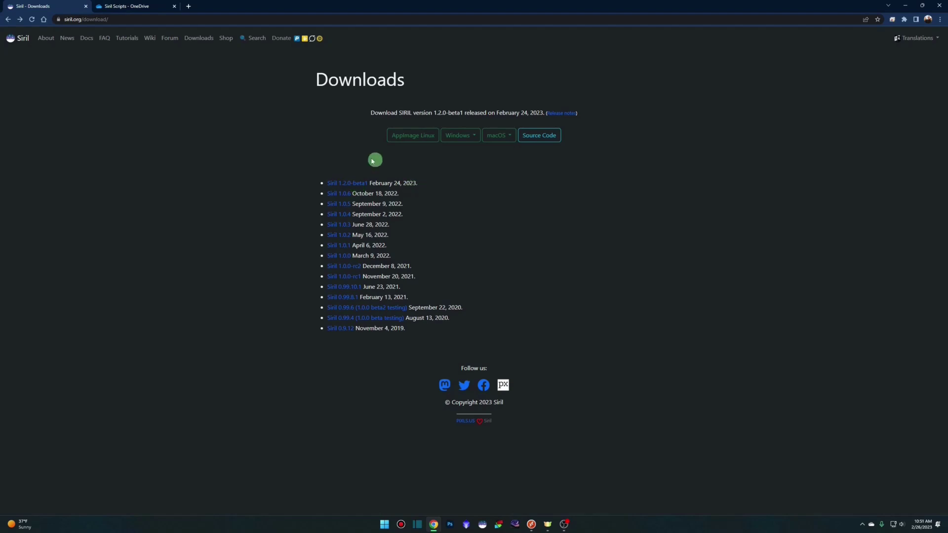
# Step: Download [DSA] HubbleMatic.ssf from the Siril Scripts OneDrive page into Downloads and show it in its folder
pyautogui.click(146, 6)
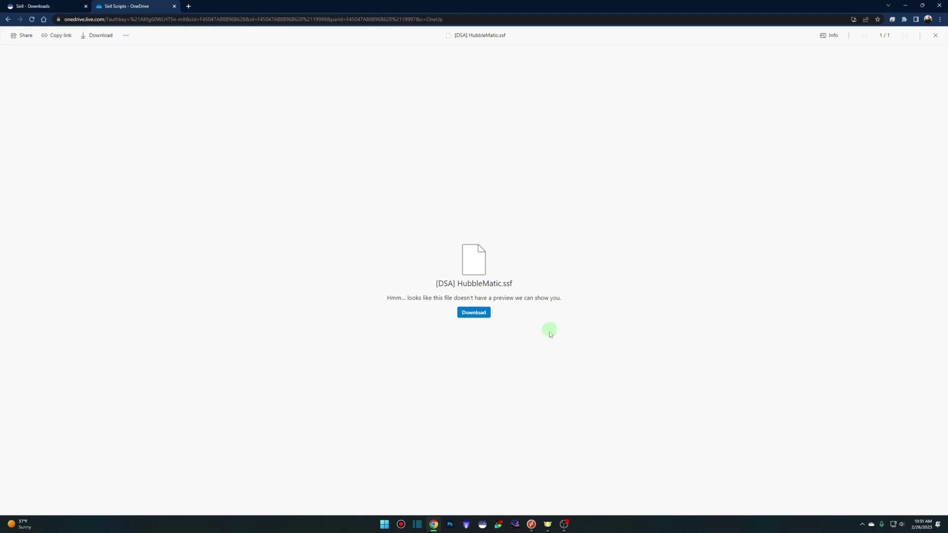
pyautogui.click(478, 317)
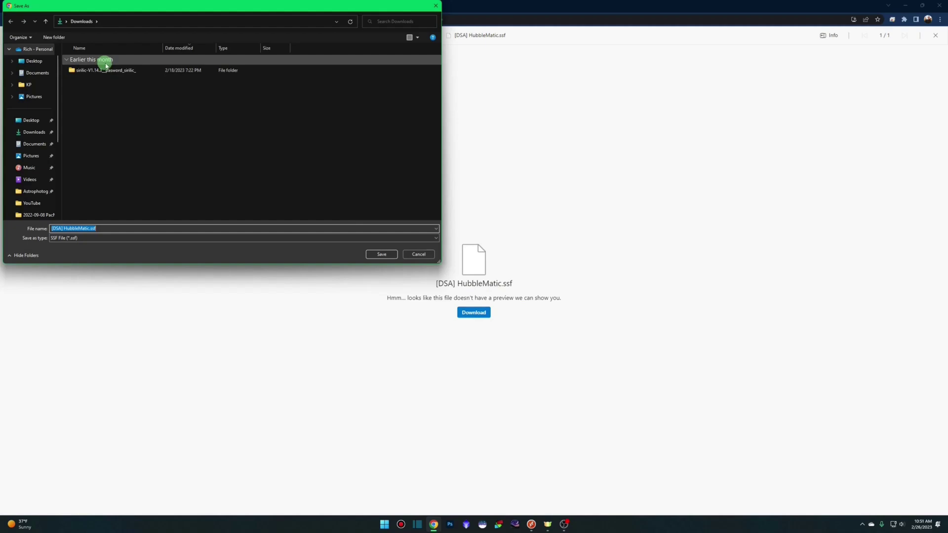
pyautogui.click(374, 256)
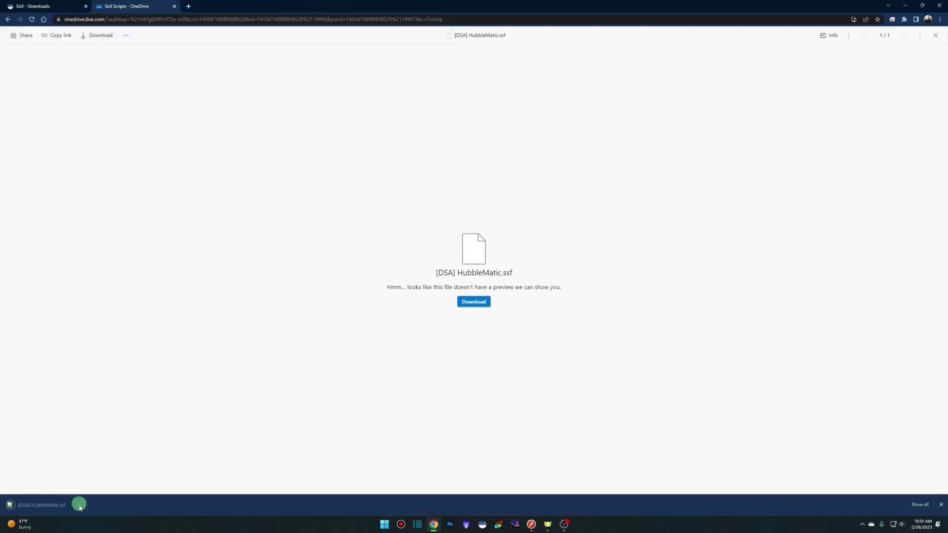
pyautogui.click(78, 504)
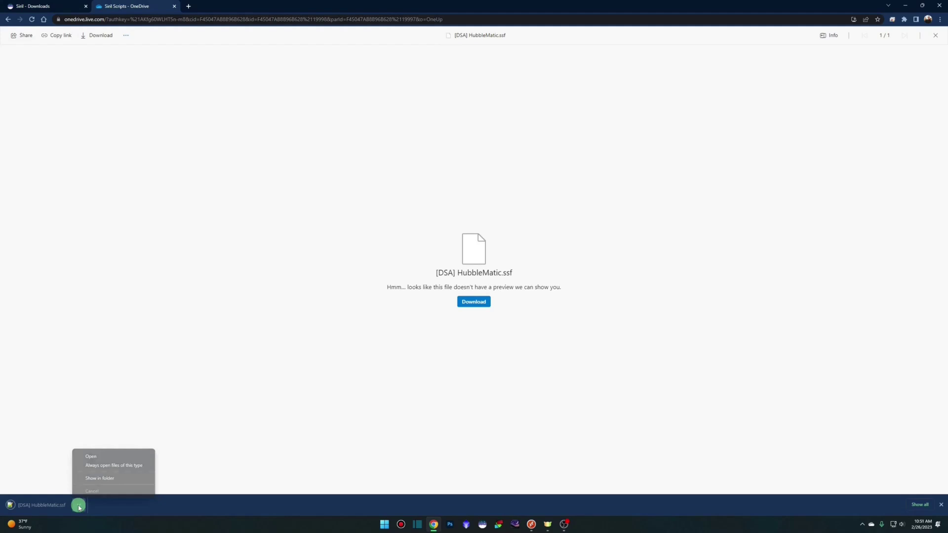
pyautogui.click(130, 478)
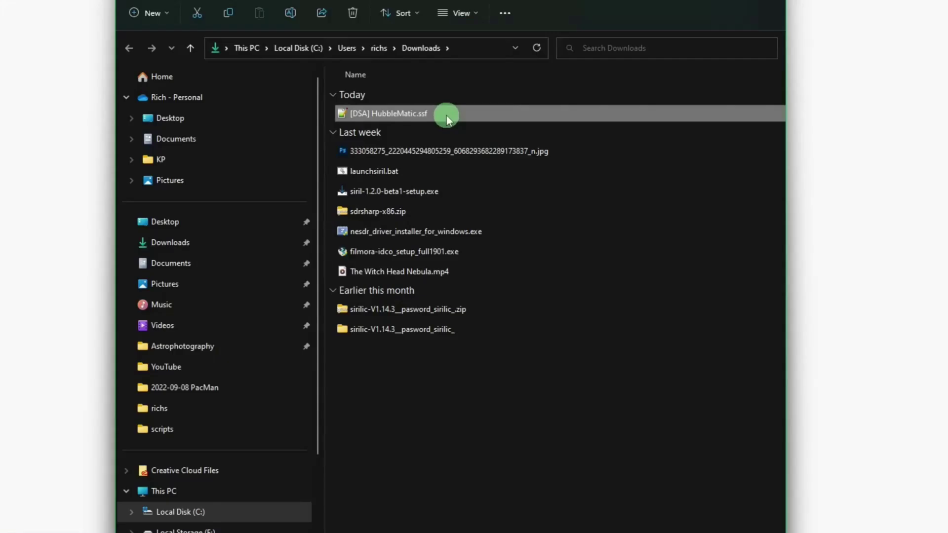
# Step: Move [DSA] HubbleMatic.ssf into C:\Program Files\SiriL\scripts by cutting and pasting it
pyautogui.rightClick(458, 181)
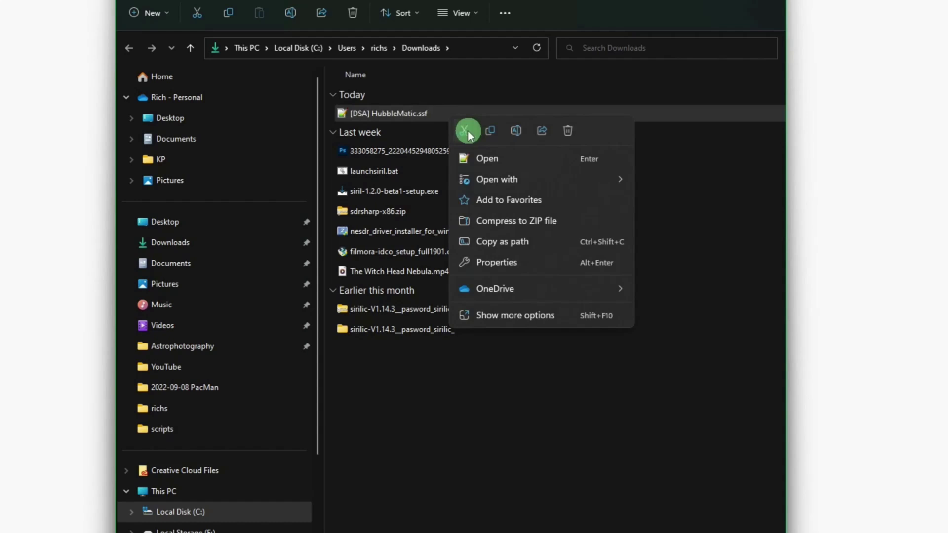
pyautogui.click(467, 130)
pyautogui.scroll(-2, 269, 419)
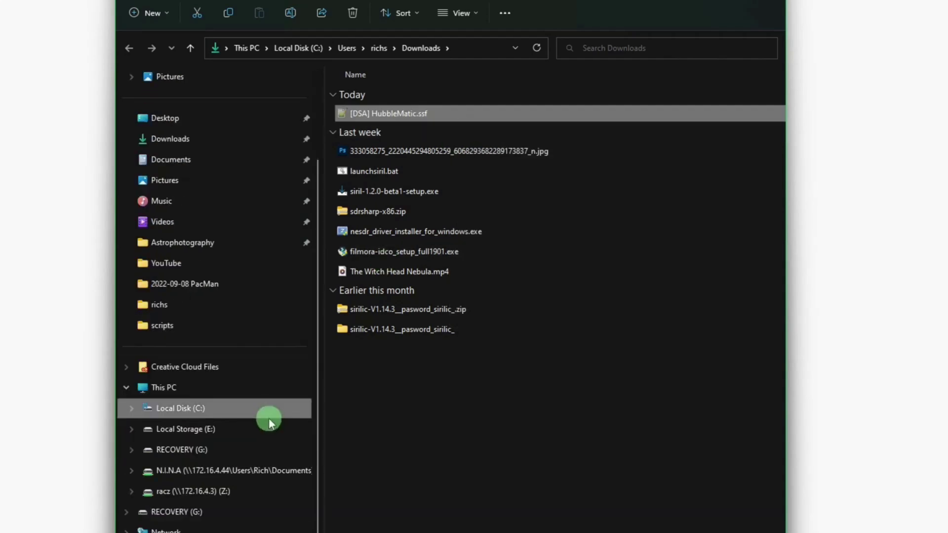
pyautogui.click(228, 413)
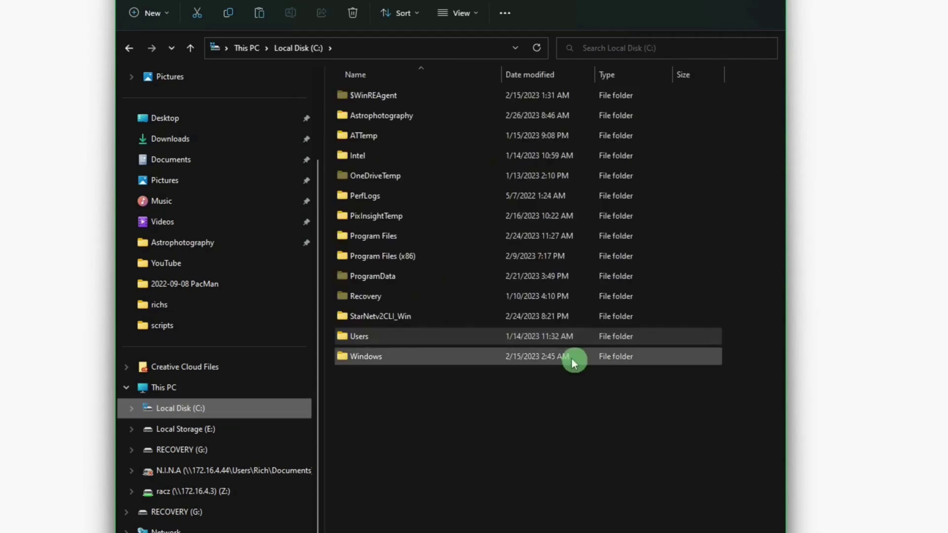
pyautogui.doubleClick(390, 235)
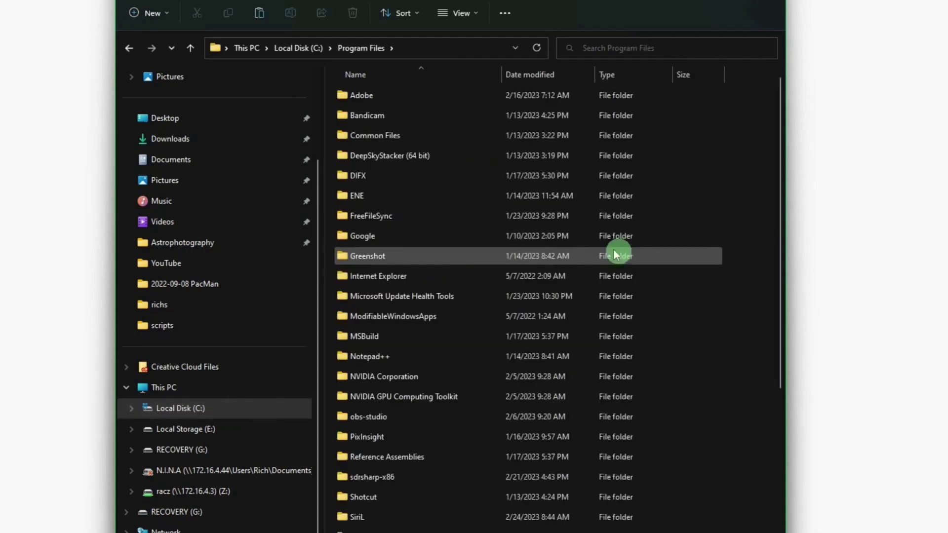
pyautogui.scroll(-3, 449, 395)
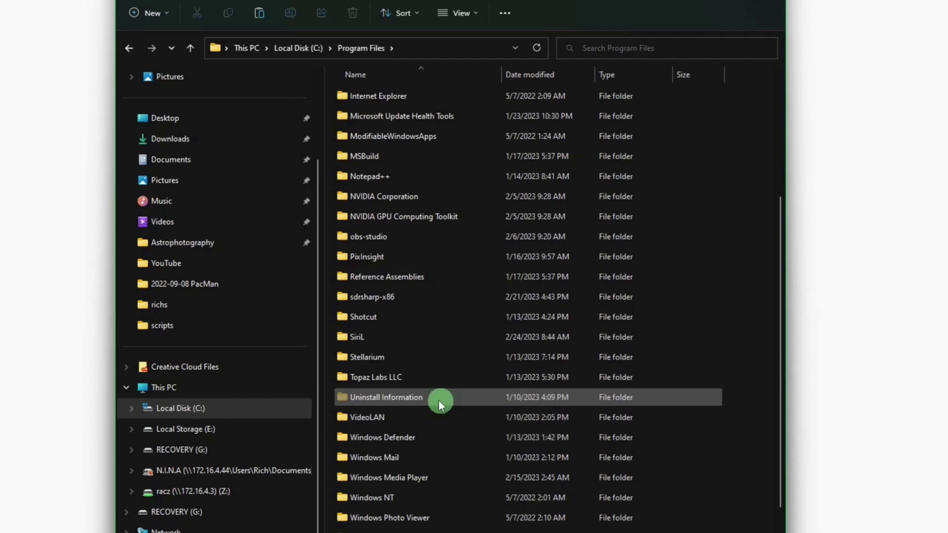
pyautogui.doubleClick(406, 340)
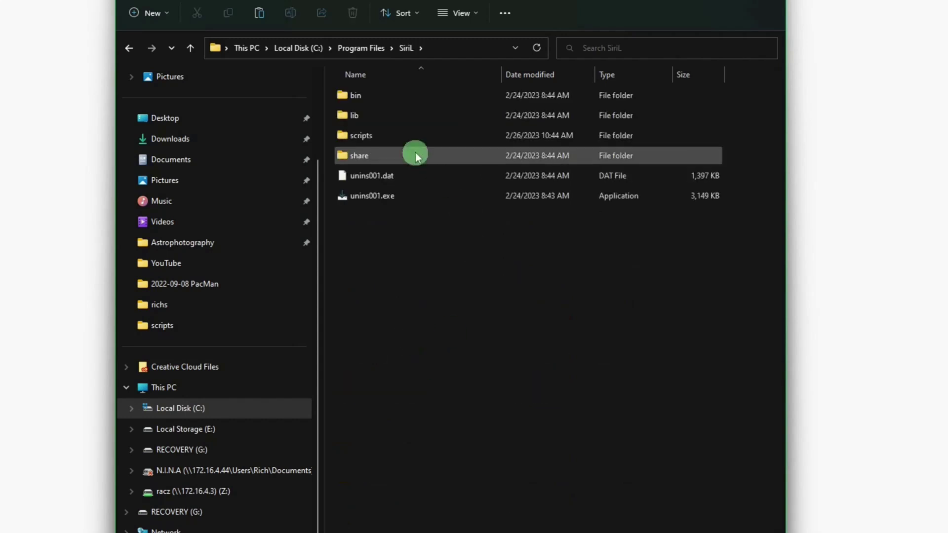
pyautogui.doubleClick(401, 138)
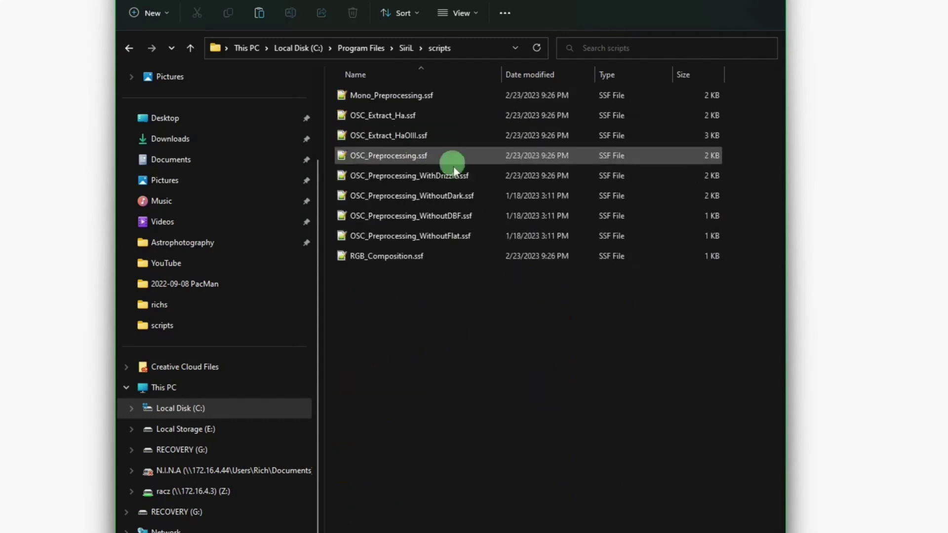
pyautogui.click(260, 12)
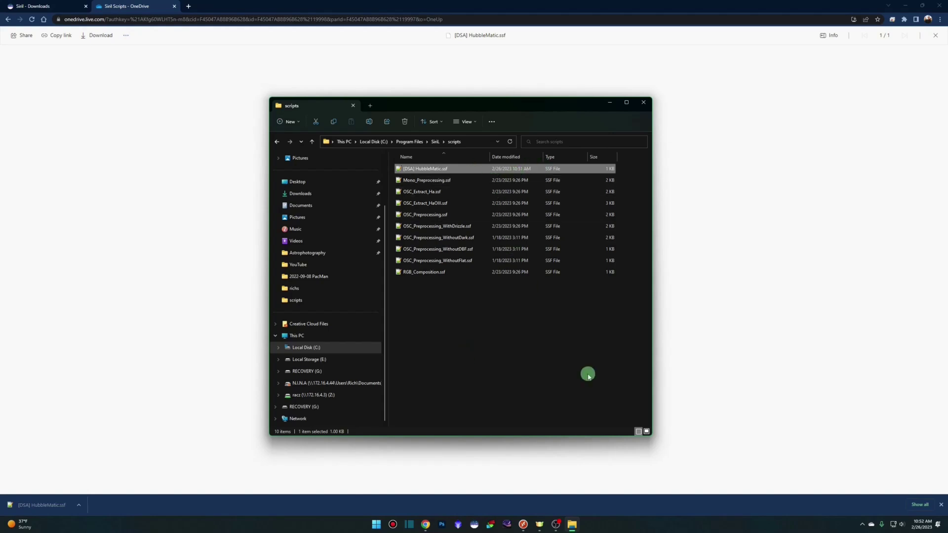
# Step: Minimize the scripts folder window and return to Siril, checking the Scripts list
pyautogui.click(610, 102)
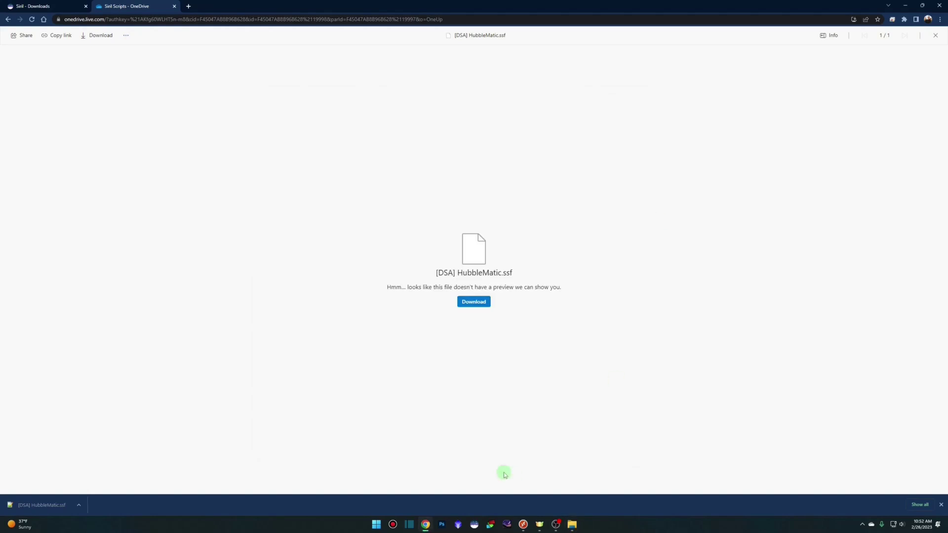
pyautogui.click(475, 524)
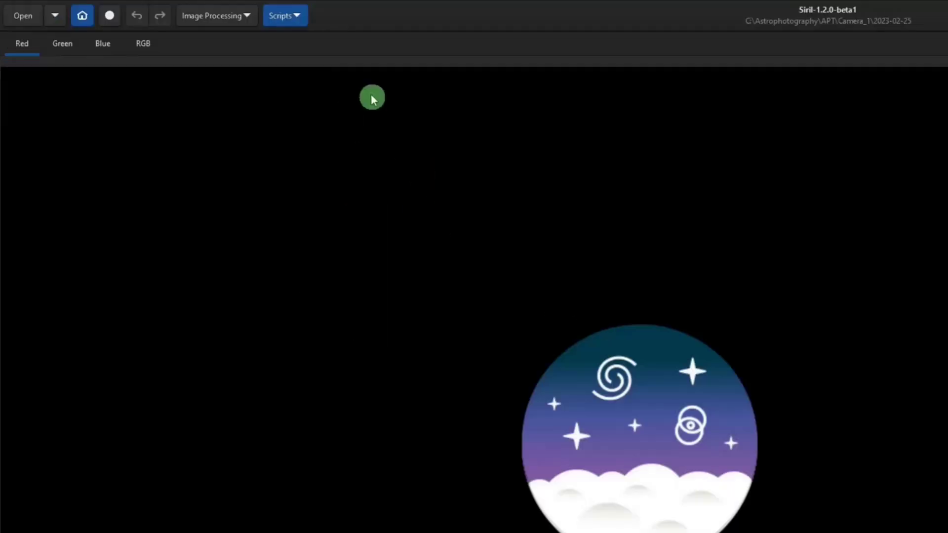
pyautogui.click(298, 15)
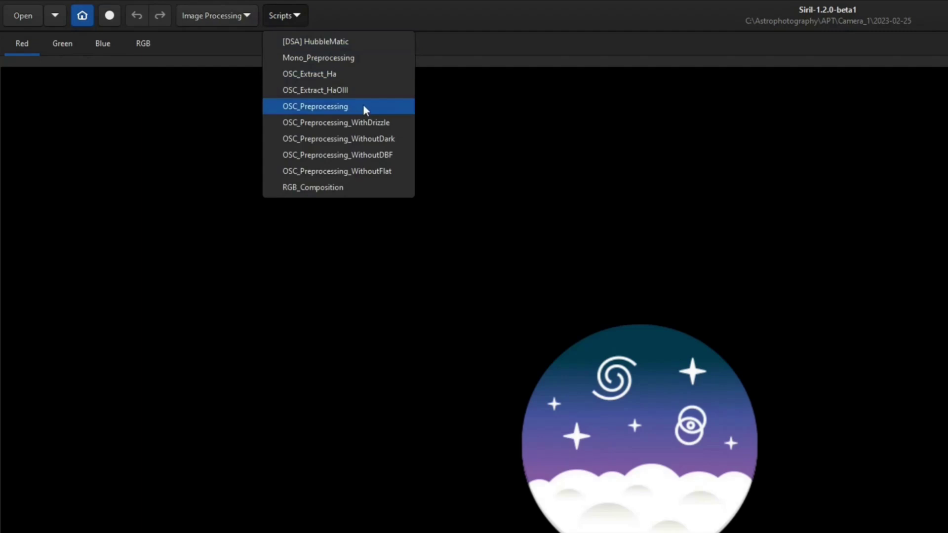
pyautogui.click(623, 203)
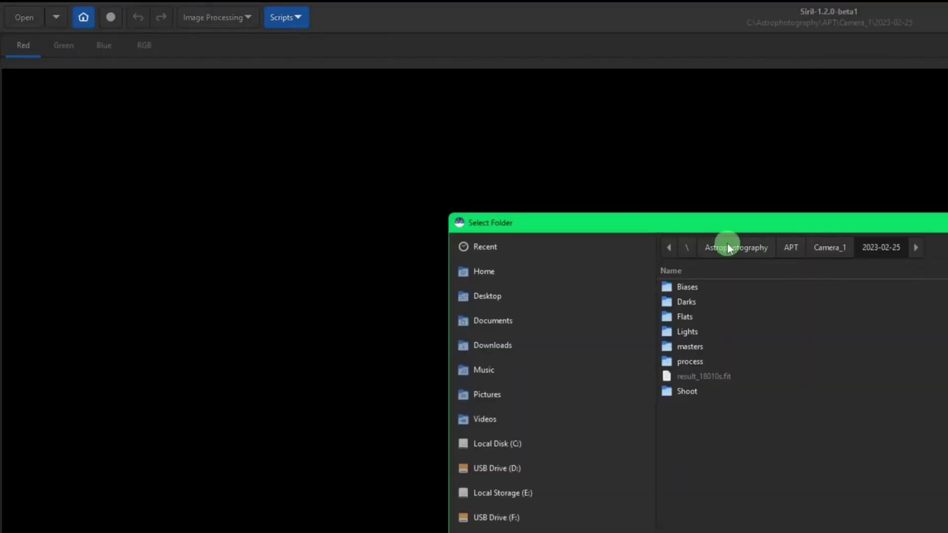
# Step: Set the working directory to 2022-11-22 Rosette and run the OSC_Preprocessing script
pyautogui.click(727, 244)
pyautogui.doubleClick(367, 156)
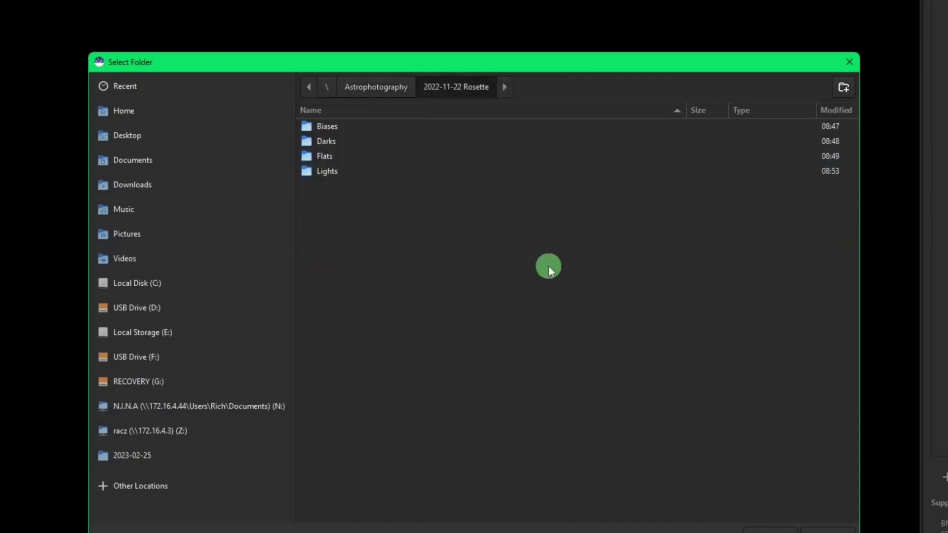
pyautogui.click(829, 528)
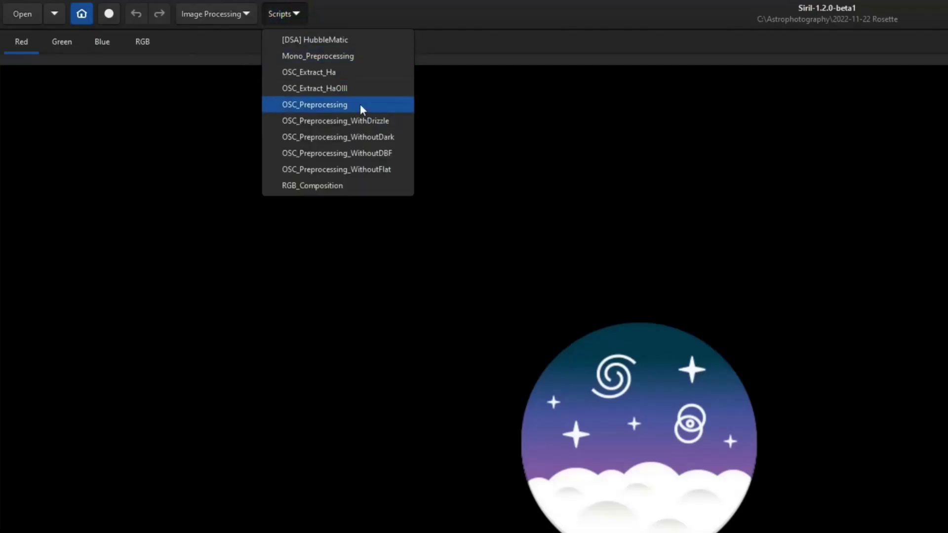
pyautogui.click(360, 104)
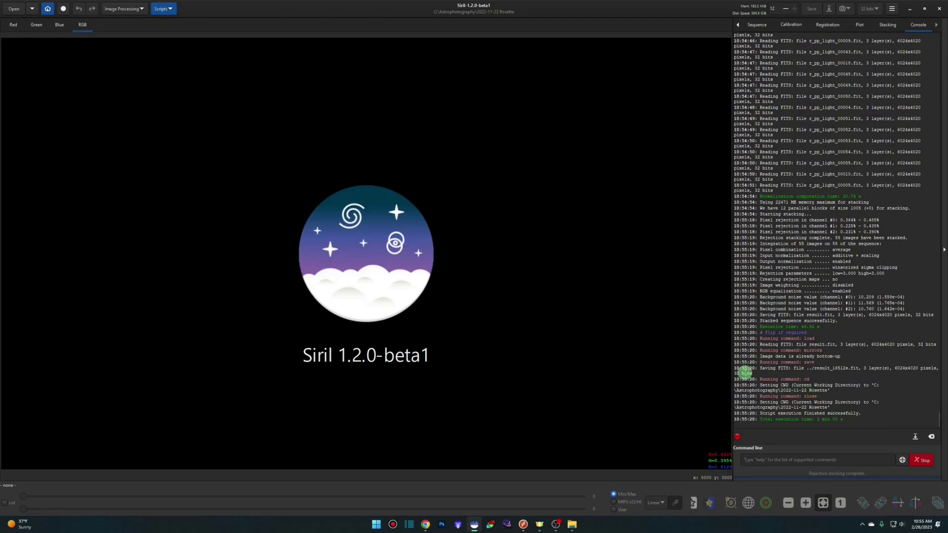
# Step: Load the stacked result_16512s.fit from the Rosette folder
pyautogui.click(14, 8)
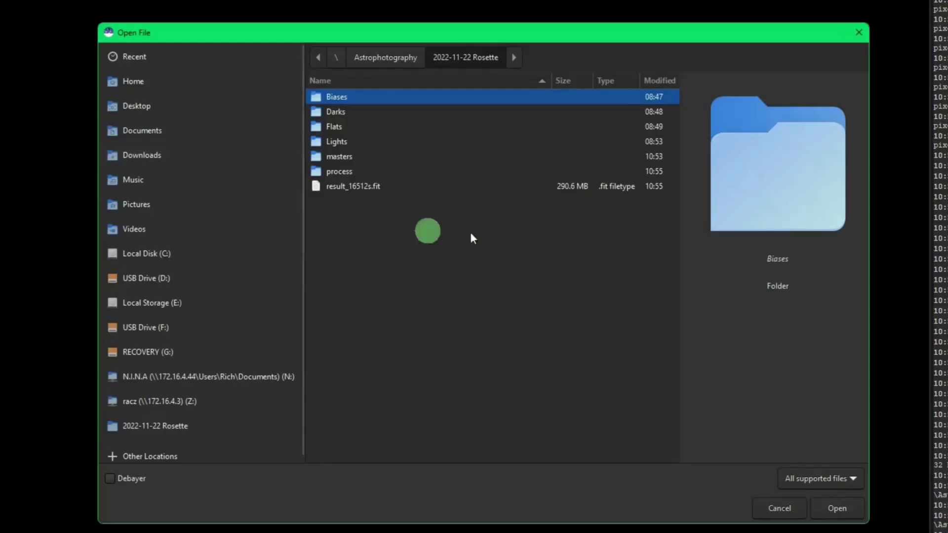
pyautogui.click(418, 187)
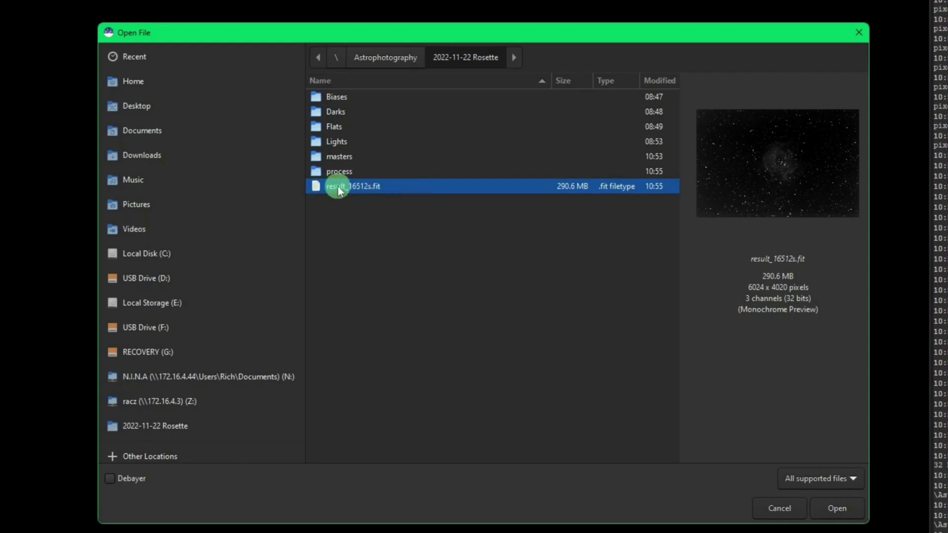
pyautogui.doubleClick(440, 187)
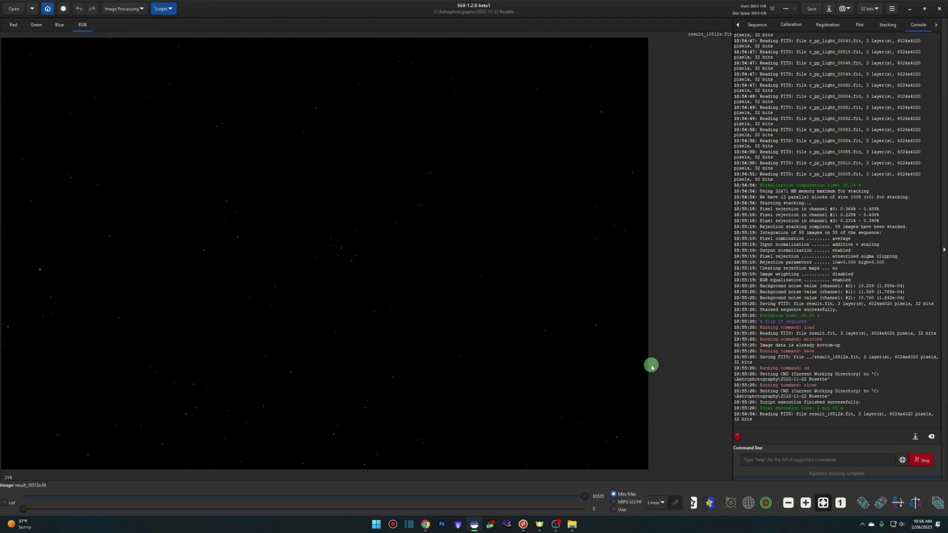
# Step: Switch the display mode to AutoStretch to reveal the Rosette nebula
pyautogui.click(663, 502)
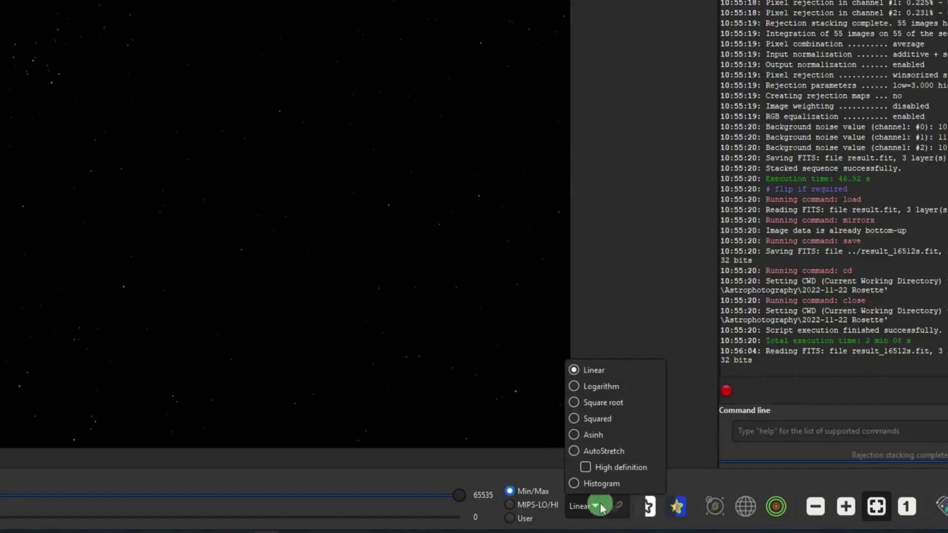
pyautogui.click(616, 451)
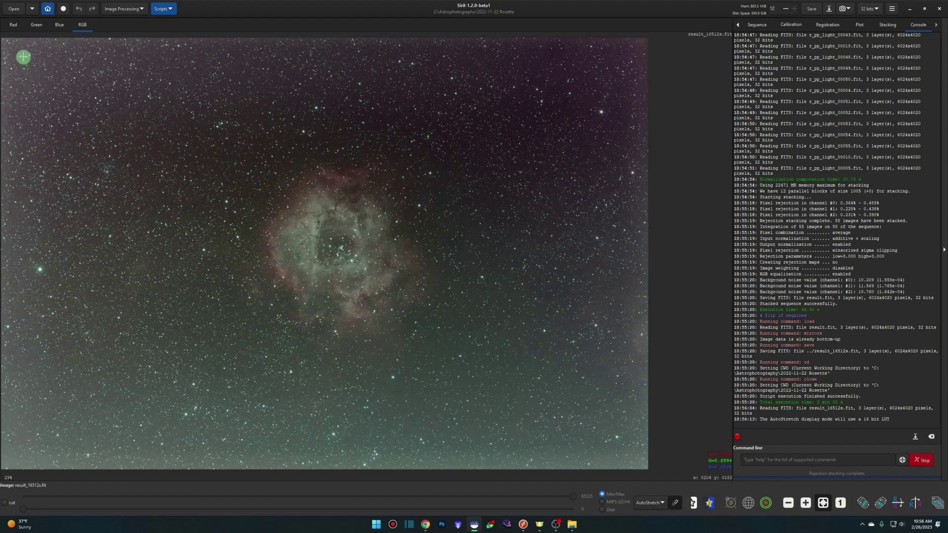
# Step: Crop the image to a drawn rectangle just inside its outer edges
pyautogui.moveTo(16, 53); pyautogui.dragTo(623, 438)
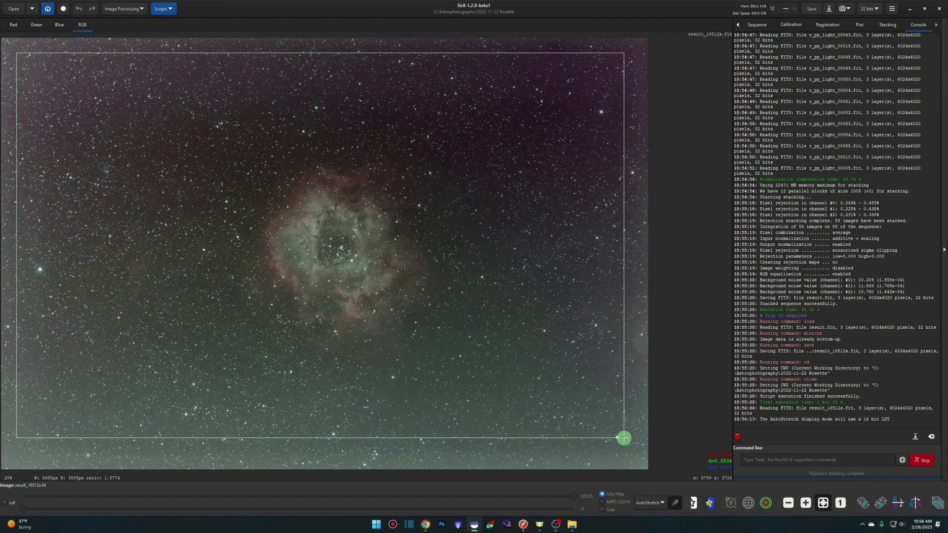
pyautogui.rightClick(484, 274)
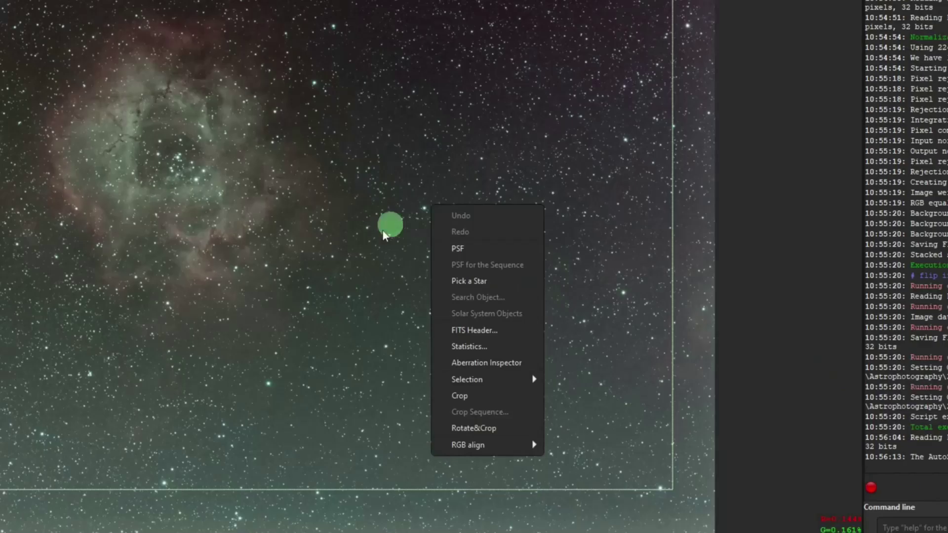
pyautogui.click(475, 397)
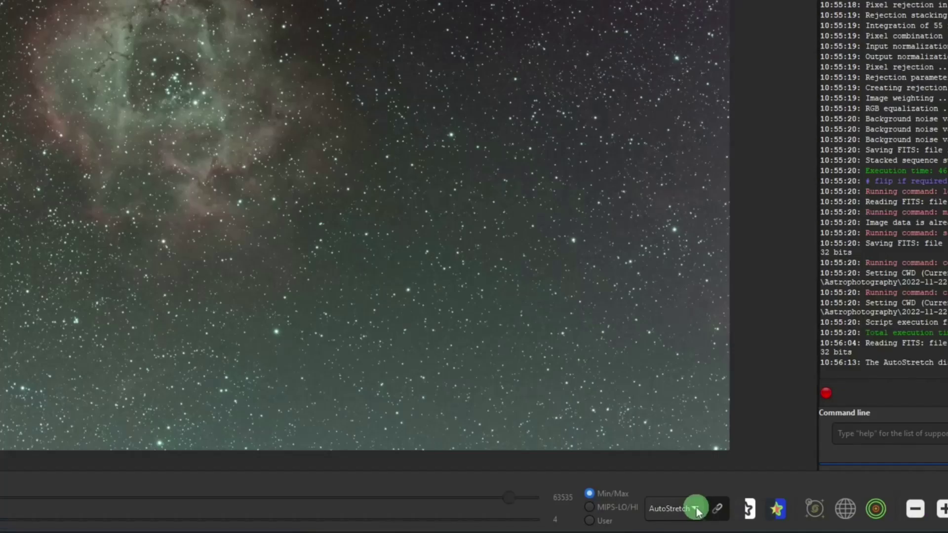
pyautogui.click(696, 509)
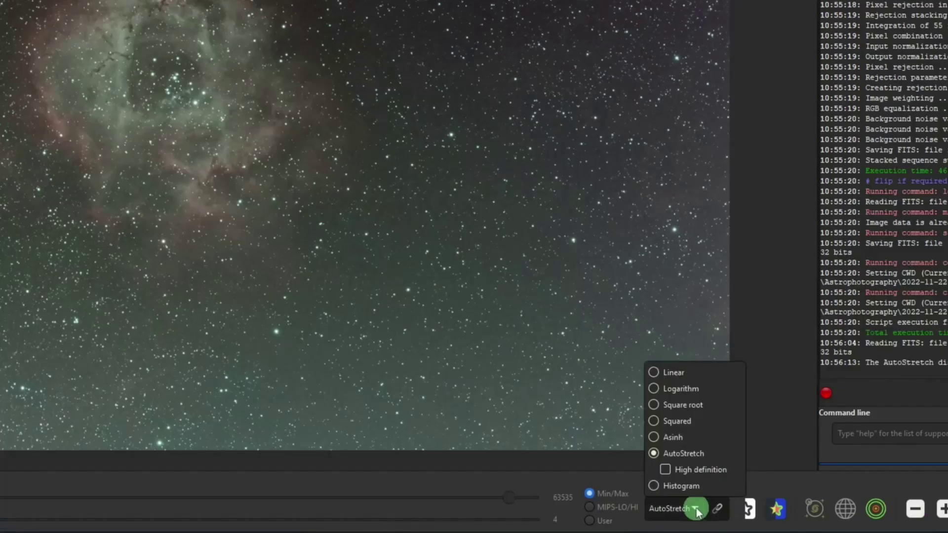
# Step: Set the display mode back to Linear
pyautogui.click(694, 374)
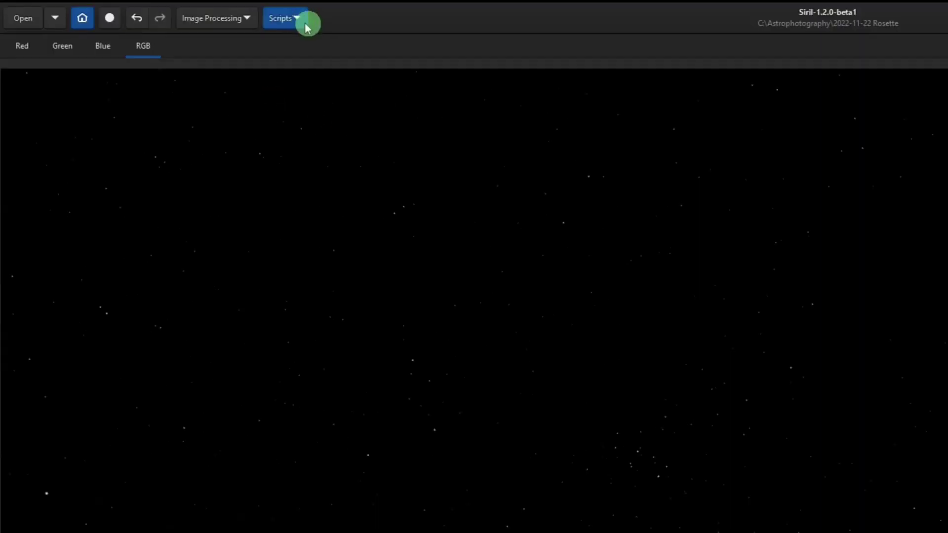
# Step: Run the [DSA] HubbleMatic script on the cropped Rosette image
pyautogui.click(296, 19)
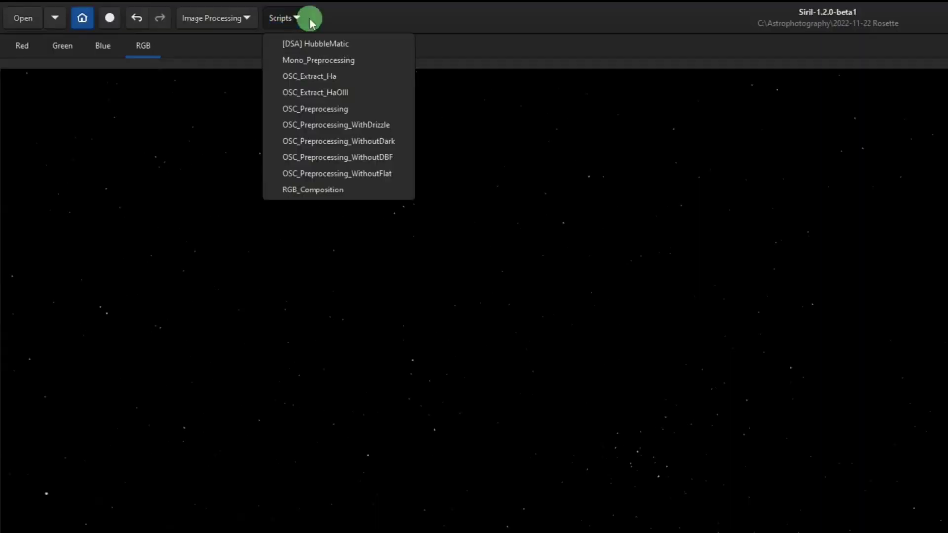
pyautogui.click(380, 45)
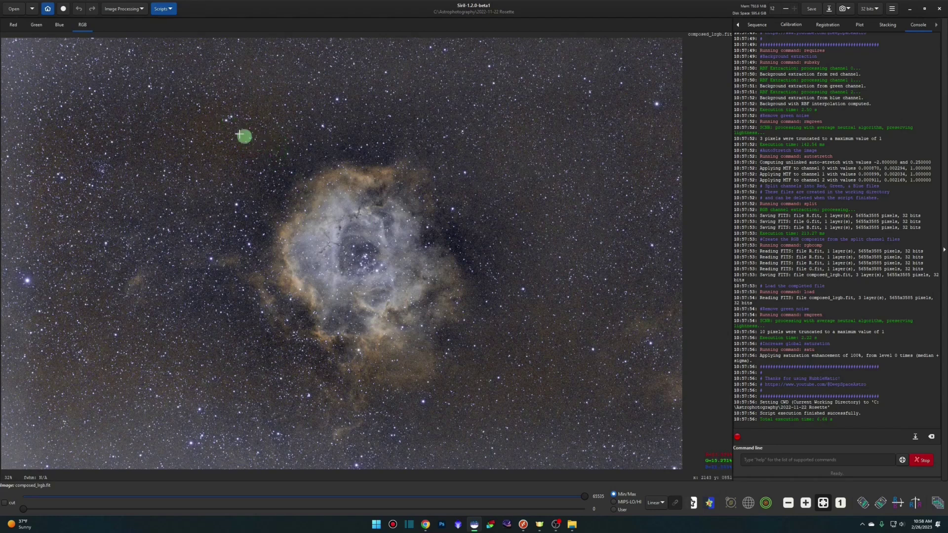
# Step: Open Color Saturation, preview a stronger global boost, then reset the amount to zero
pyautogui.click(142, 8)
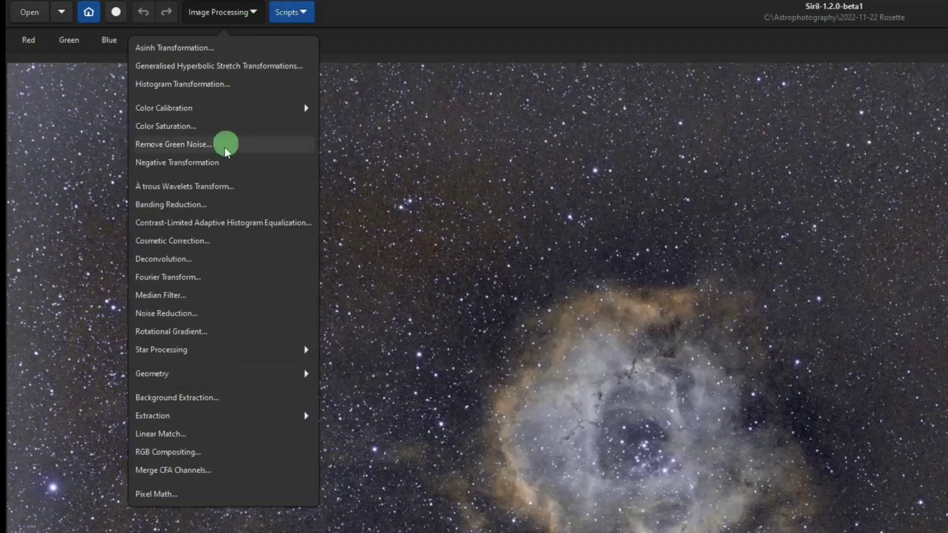
pyautogui.click(204, 127)
pyautogui.moveTo(862, 363); pyautogui.dragTo(947, 195)
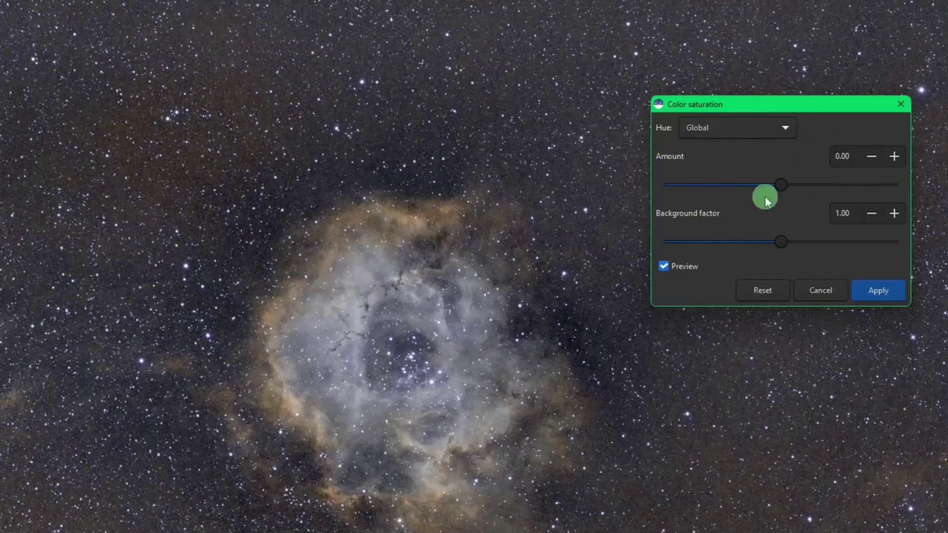
pyautogui.moveTo(785, 194); pyautogui.dragTo(897, 182)
pyautogui.click(766, 294)
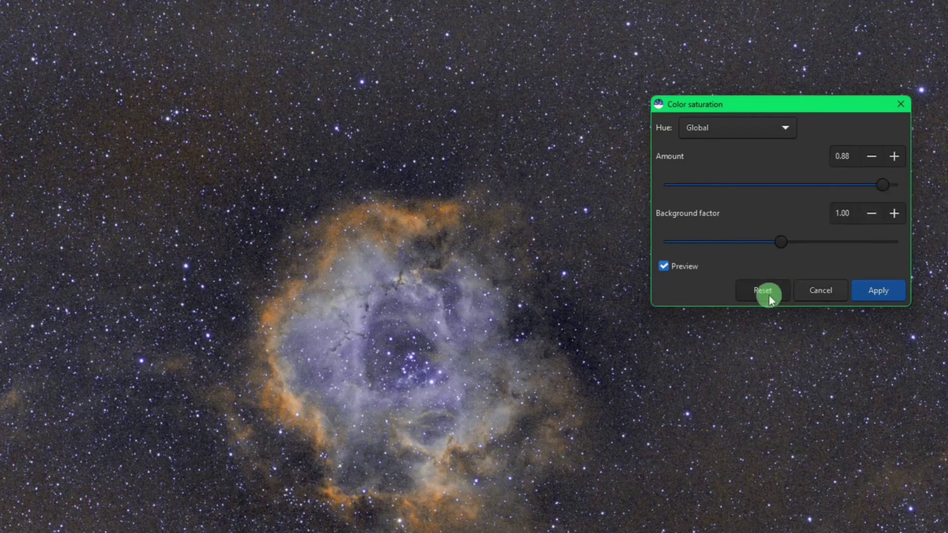
# Step: Restrict saturation to Orange-Brown / Yellow hues with an amount of 0.18
pyautogui.click(784, 128)
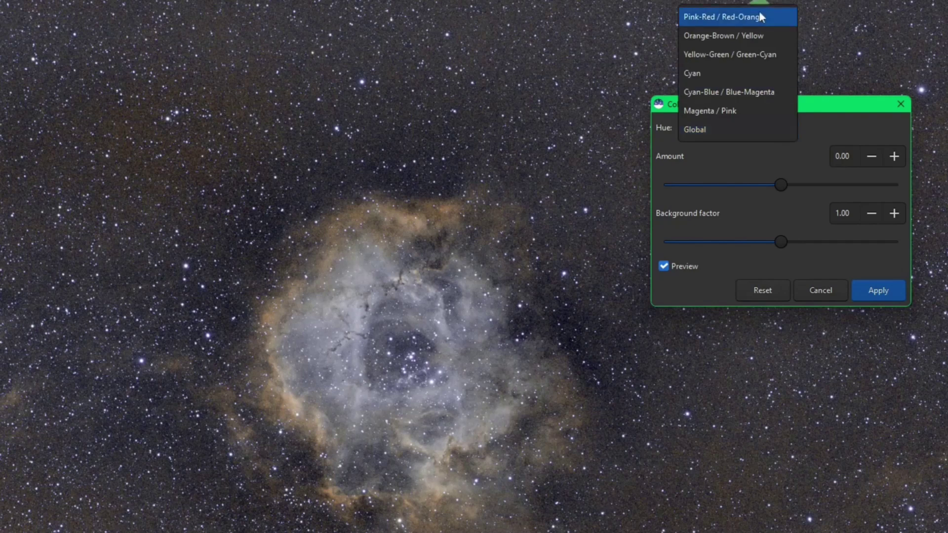
pyautogui.click(767, 39)
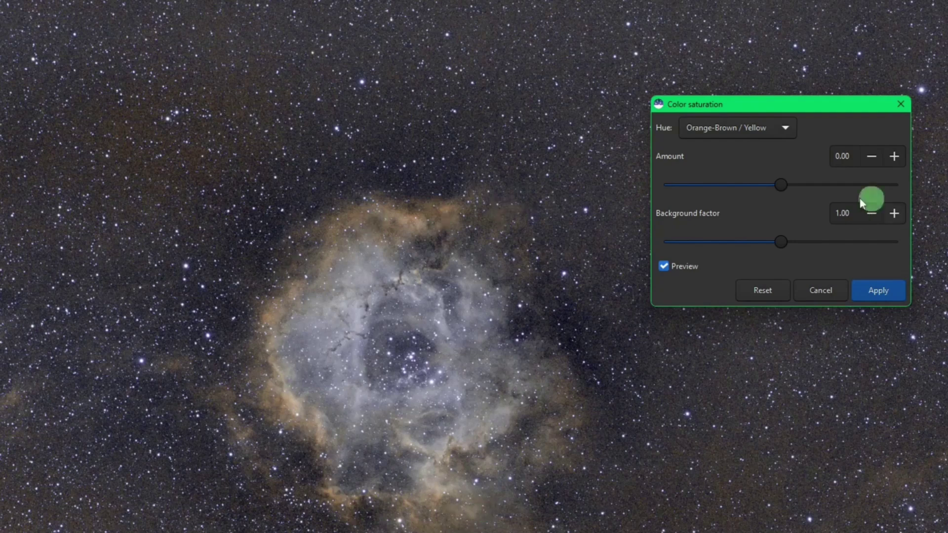
pyautogui.moveTo(784, 187); pyautogui.dragTo(864, 186)
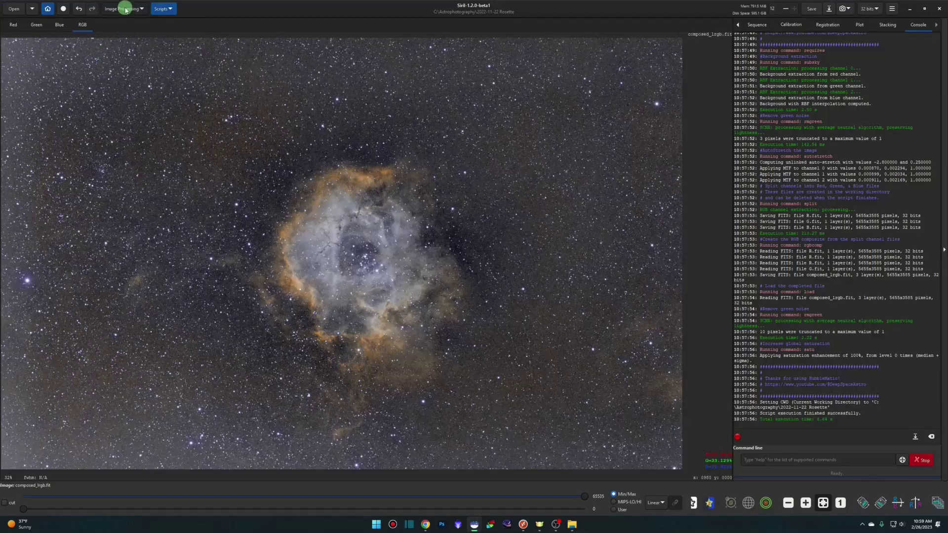
# Step: Reopen Color Saturation and try a boost on Cyan-Blue / Blue-Magenta hues
pyautogui.click(124, 8)
pyautogui.click(117, 74)
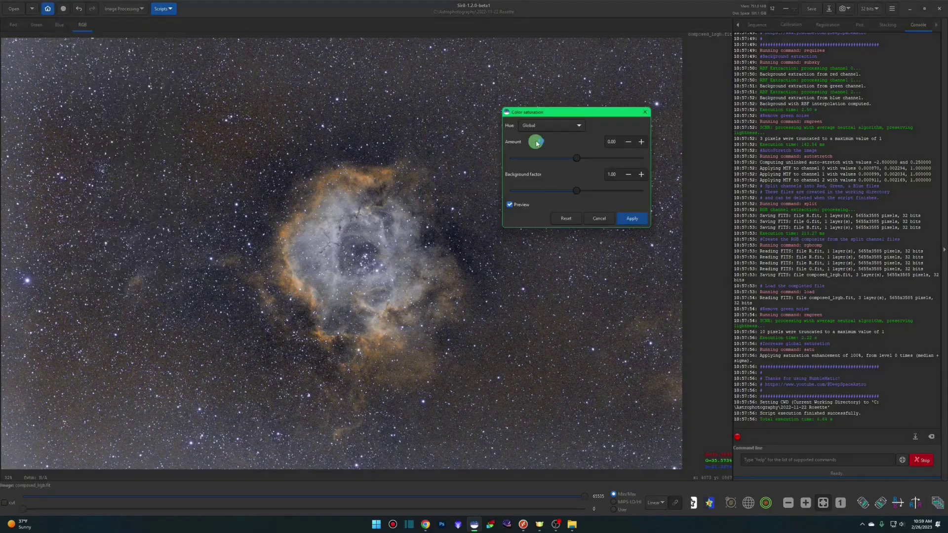
pyautogui.click(552, 127)
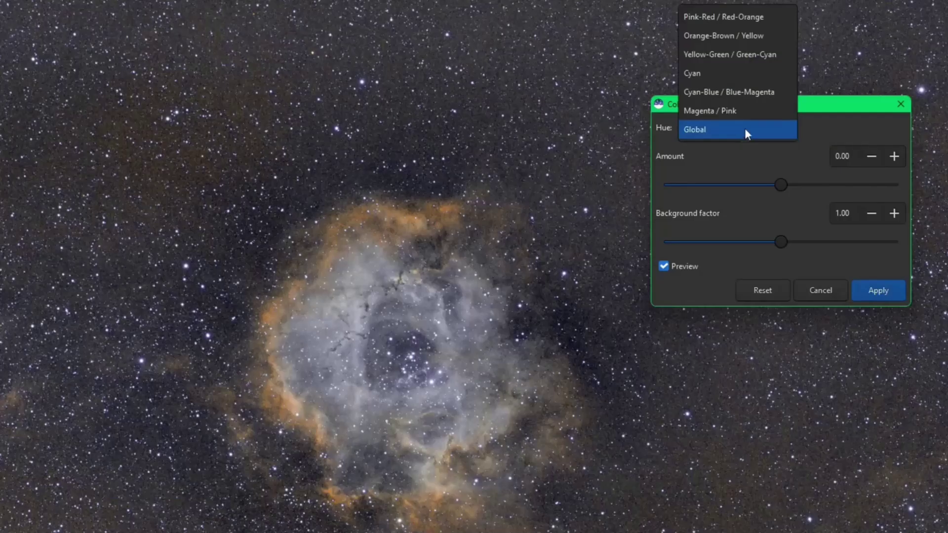
pyautogui.click(752, 91)
pyautogui.moveTo(781, 185); pyautogui.dragTo(873, 188)
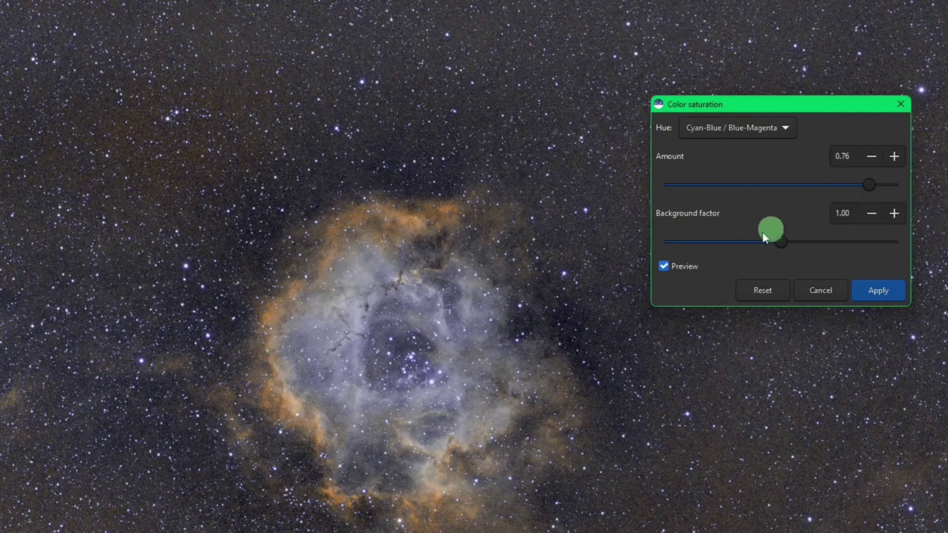
# Step: Test blue saturation amounts: back to zero, up to about 0.51, then below zero
pyautogui.moveTo(874, 187); pyautogui.dragTo(787, 186)
pyautogui.moveTo(774, 183); pyautogui.dragTo(844, 188)
pyautogui.moveTo(763, 196); pyautogui.dragTo(763, 196)
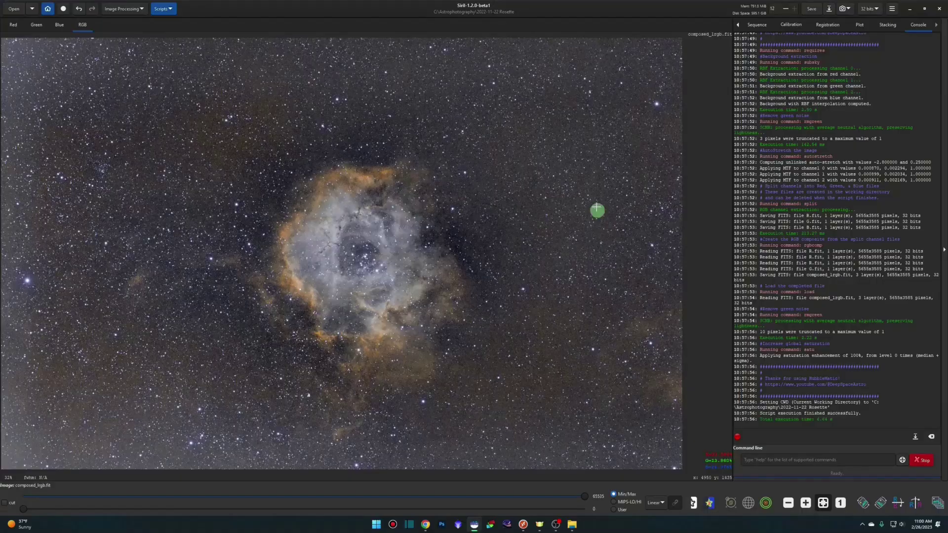
# Step: Open [DSA] HubbleMatic.ssf from Siril's scripts folder in Notepad++ to view its commands
pyautogui.click(571, 524)
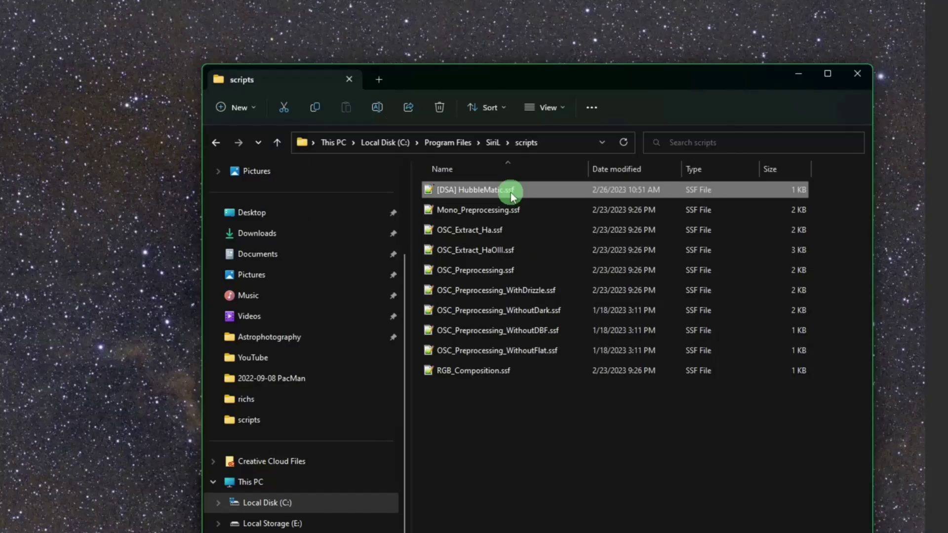
pyautogui.doubleClick(510, 194)
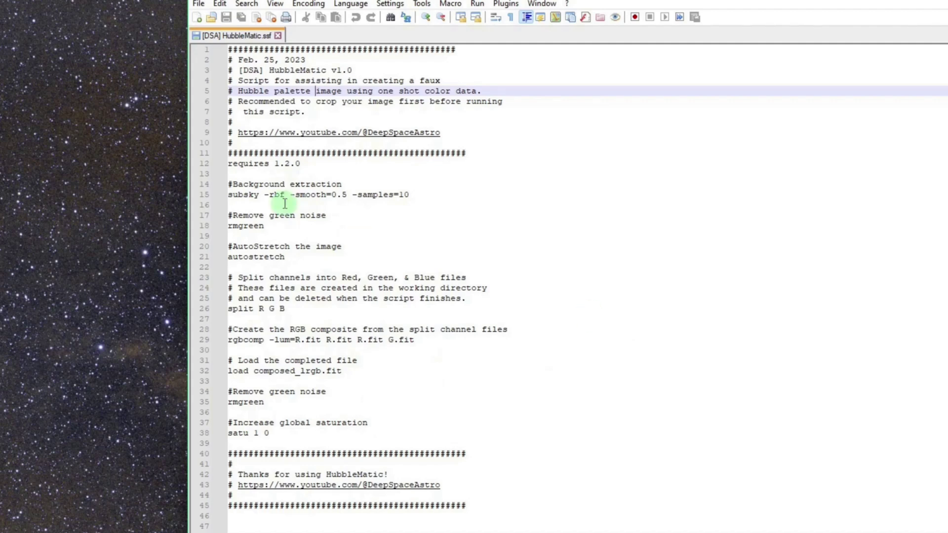
pyautogui.click(310, 166)
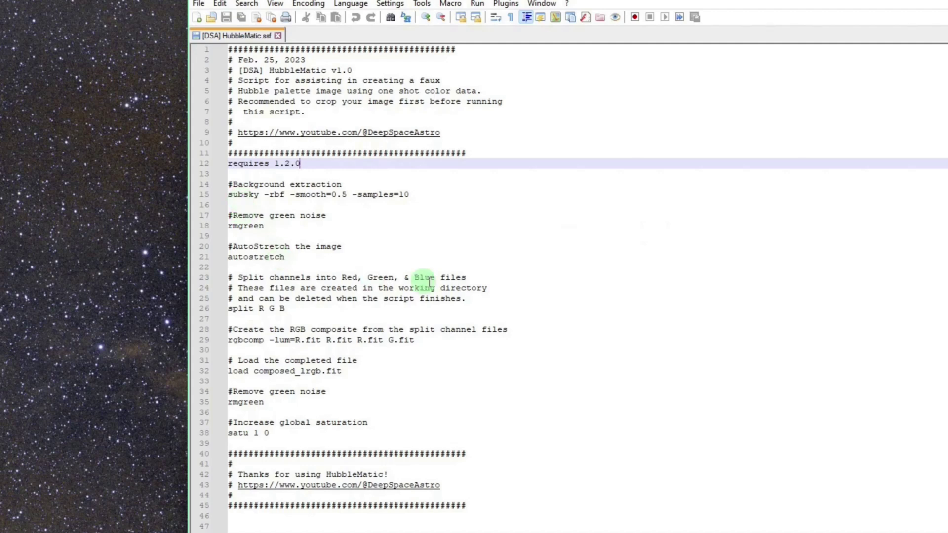
pyautogui.click(349, 182)
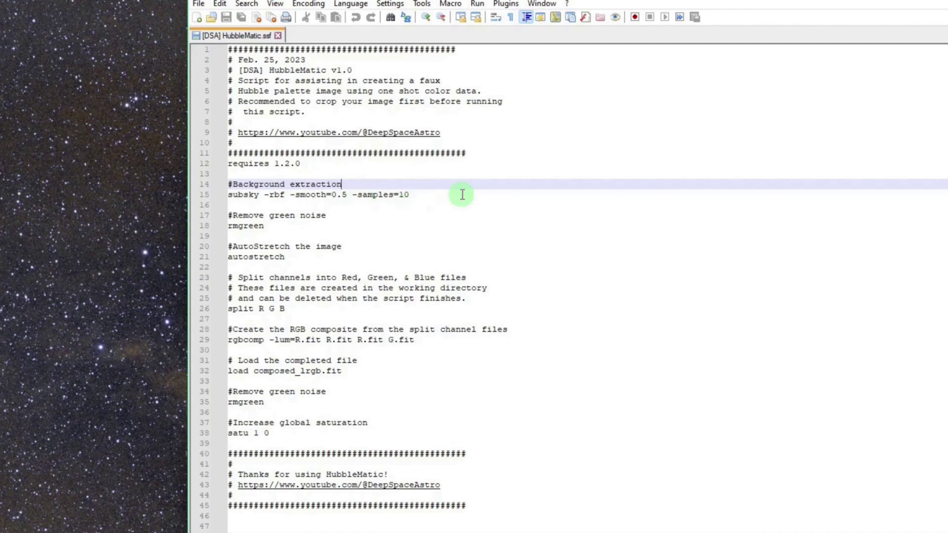
pyautogui.click(274, 227)
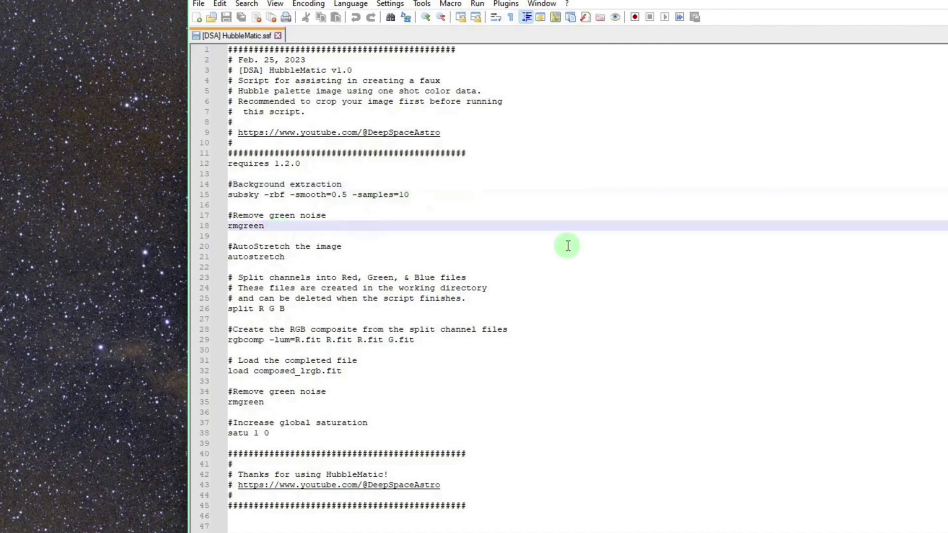
pyautogui.click(307, 257)
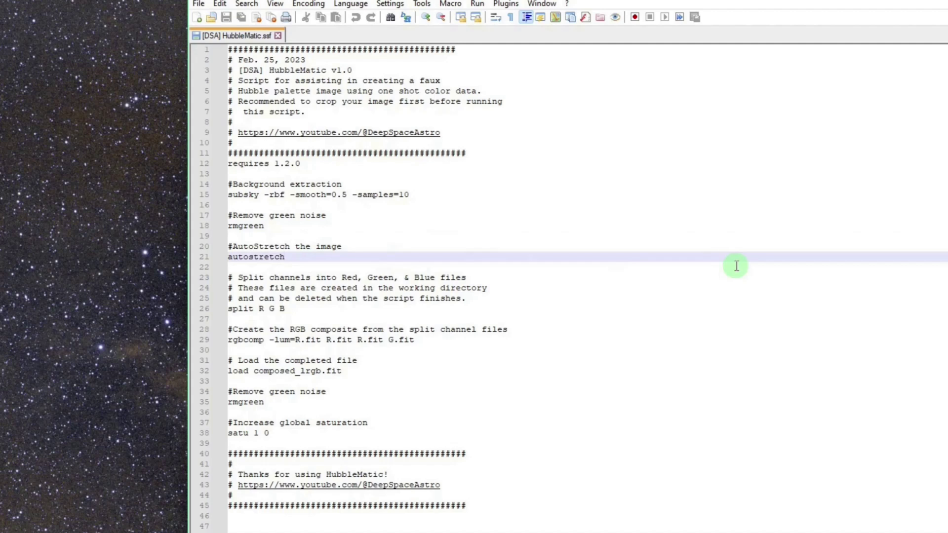
pyautogui.click(312, 307)
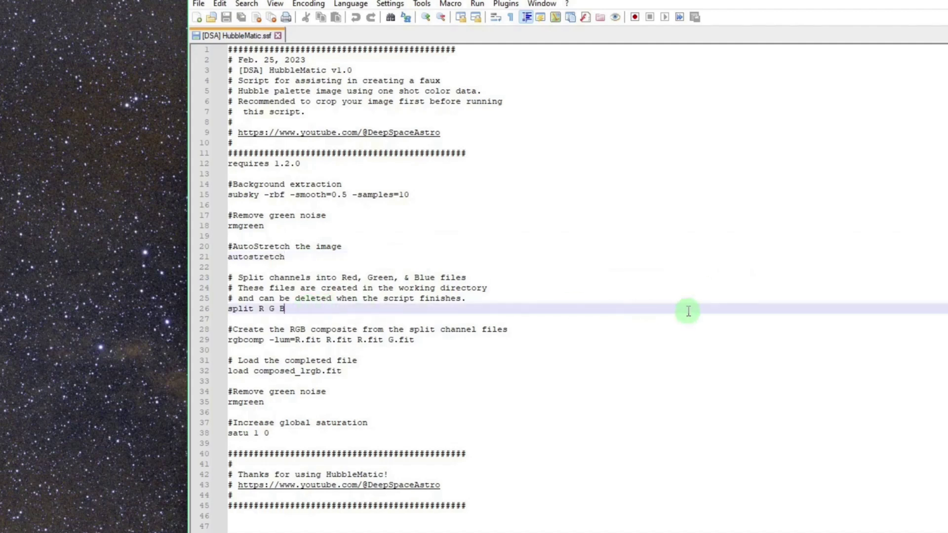
pyautogui.click(518, 340)
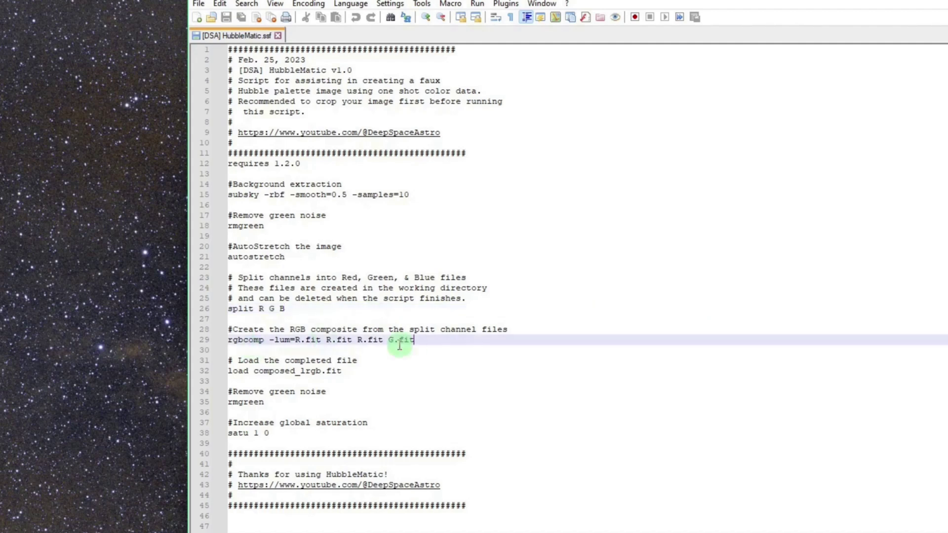
pyautogui.click(310, 309)
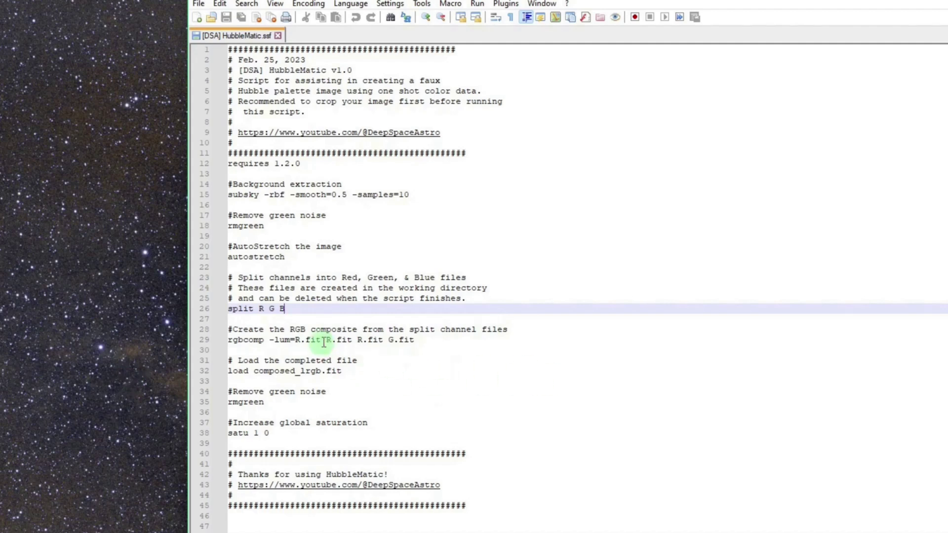
pyautogui.click(346, 373)
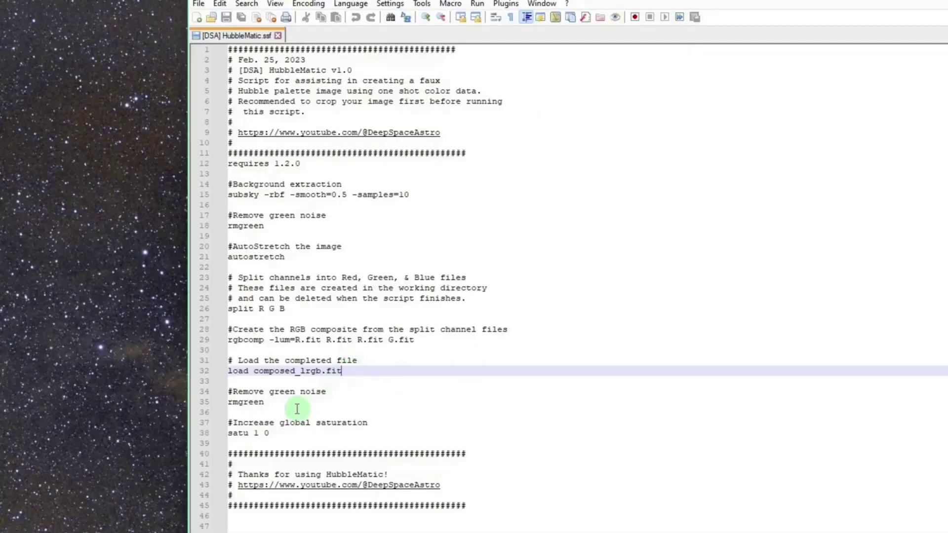
pyautogui.click(280, 403)
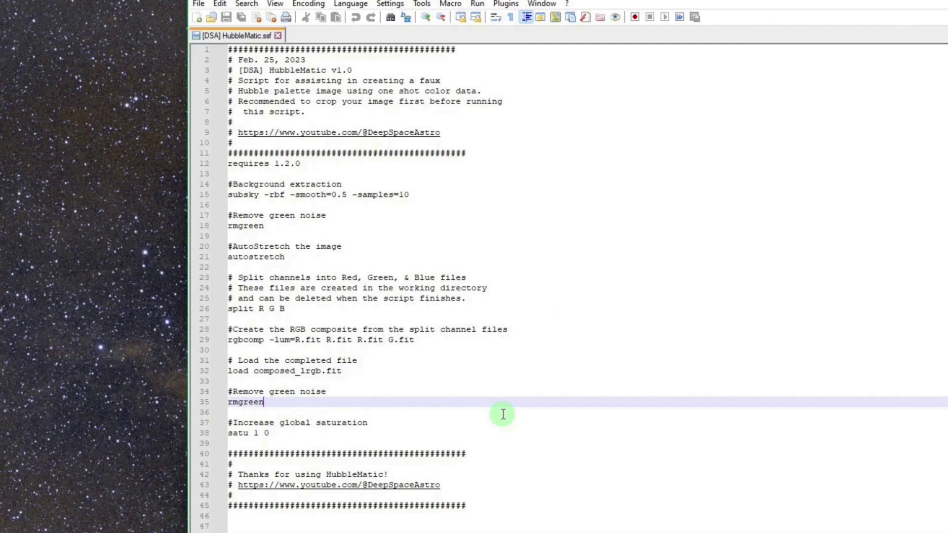
pyautogui.click(290, 433)
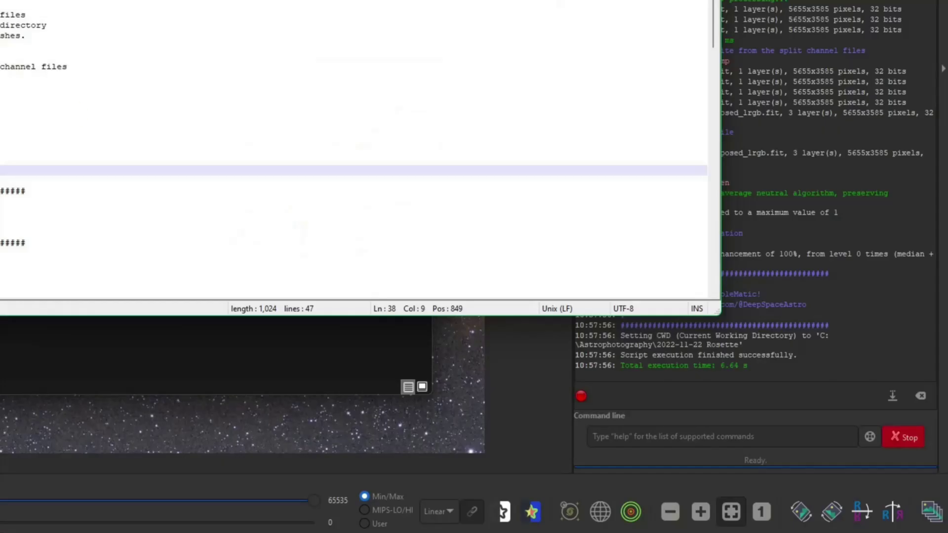
# Step: Prefix the subsky line (line 15) of HubbleMatic.ssf with # and save the script
pyautogui.click(638, 438)
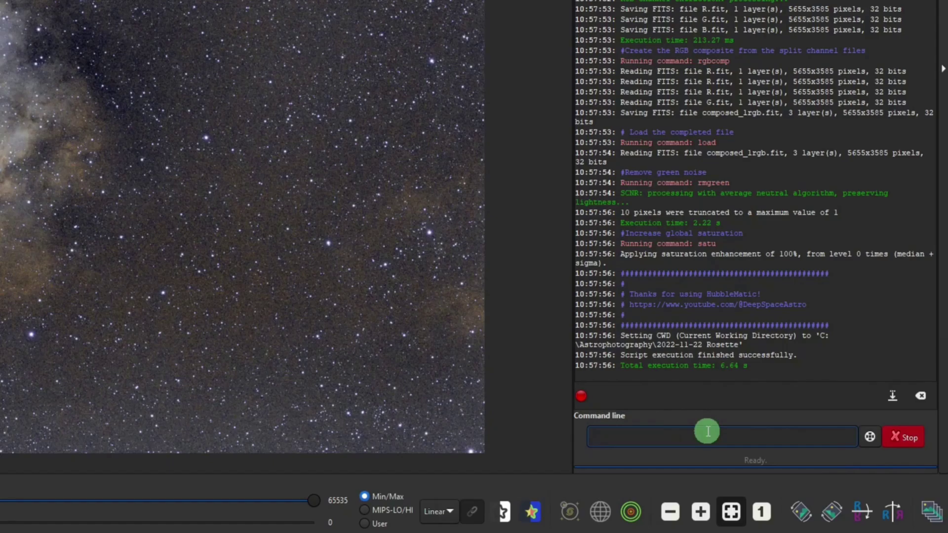
pyautogui.click(298, 531)
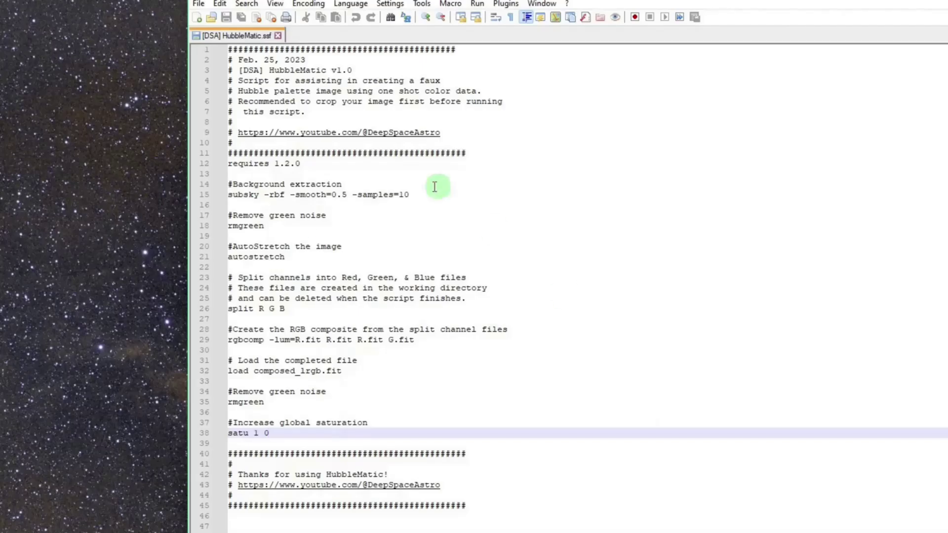
pyautogui.click(431, 194)
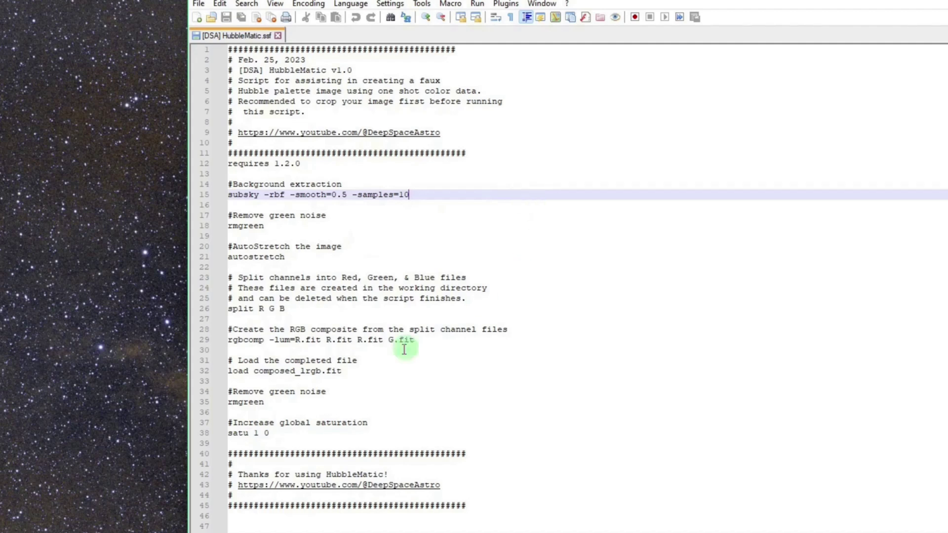
pyautogui.click(292, 434)
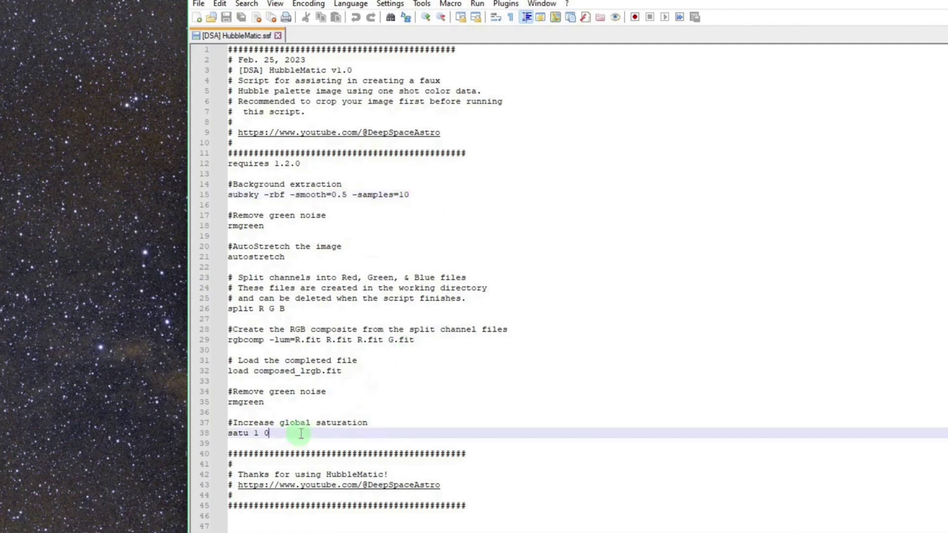
pyautogui.click(230, 196)
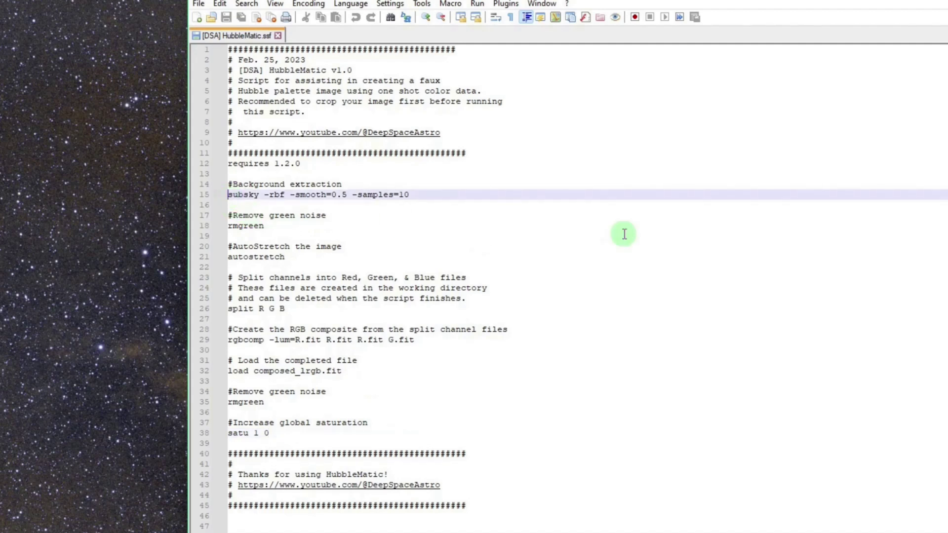
pyautogui.write('#')
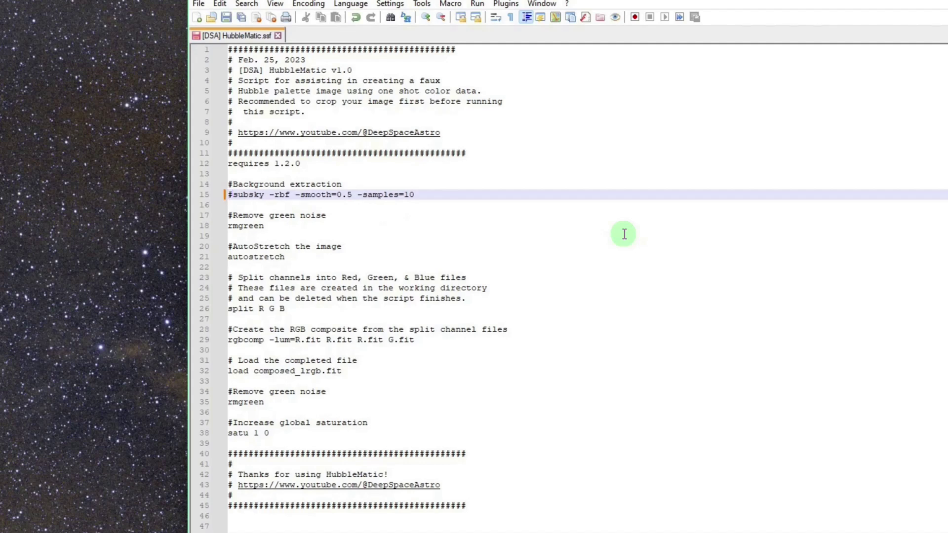
pyautogui.click(227, 16)
# Step: Remove the # so the subsky background-extraction line is active again
pyautogui.press('Delete')
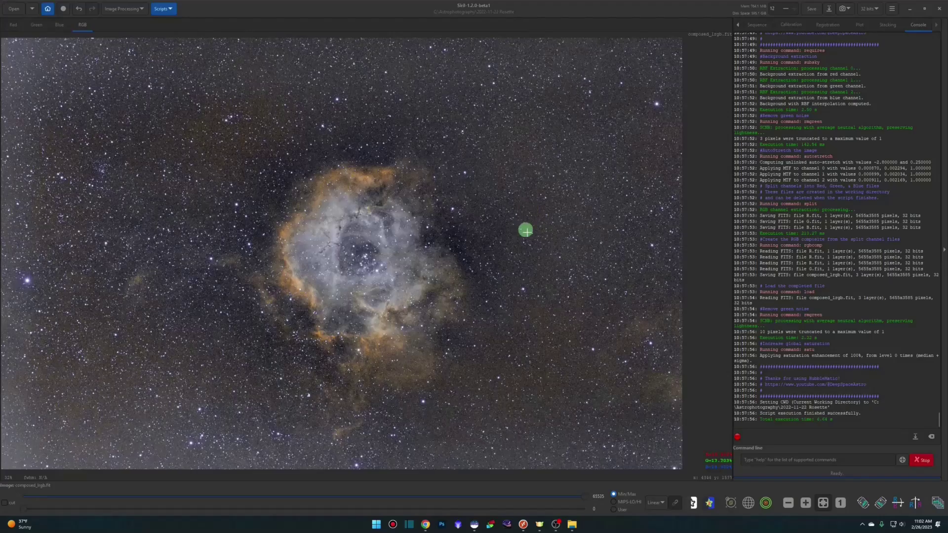